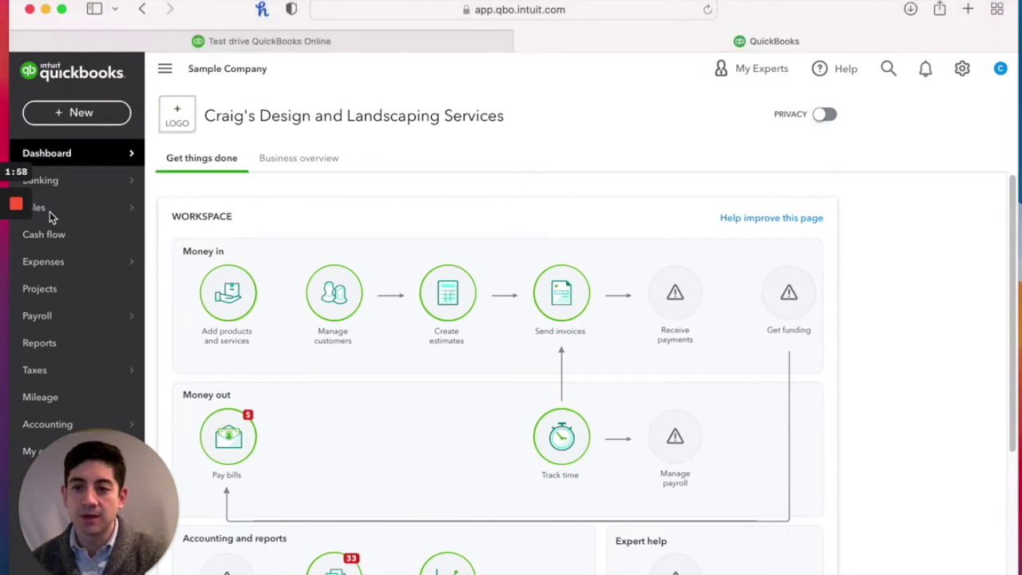
Open the list of invoices in the Sales section and dismiss the filter tip.
click(50, 216)
mouse_move(49, 215)
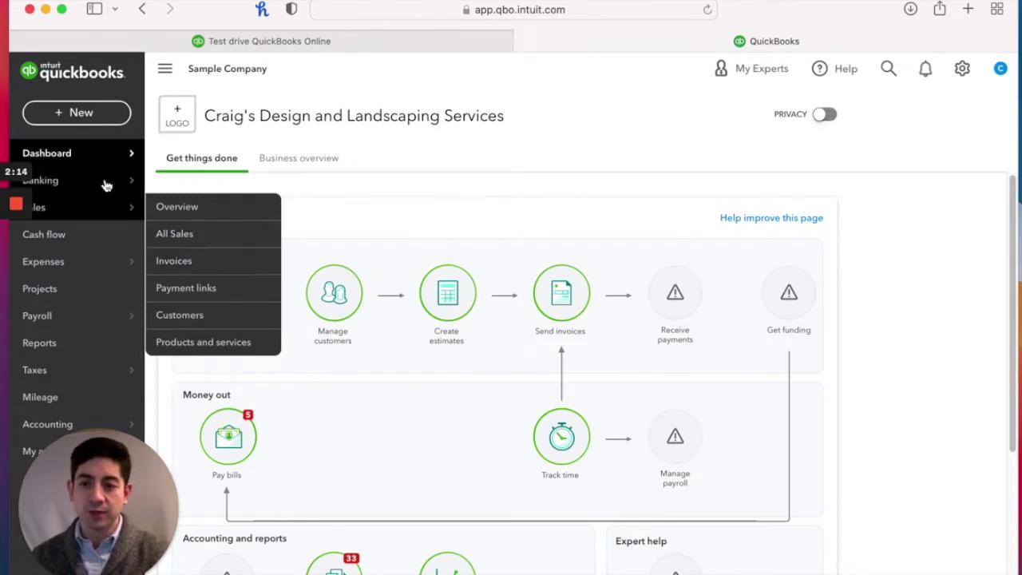
click(78, 116)
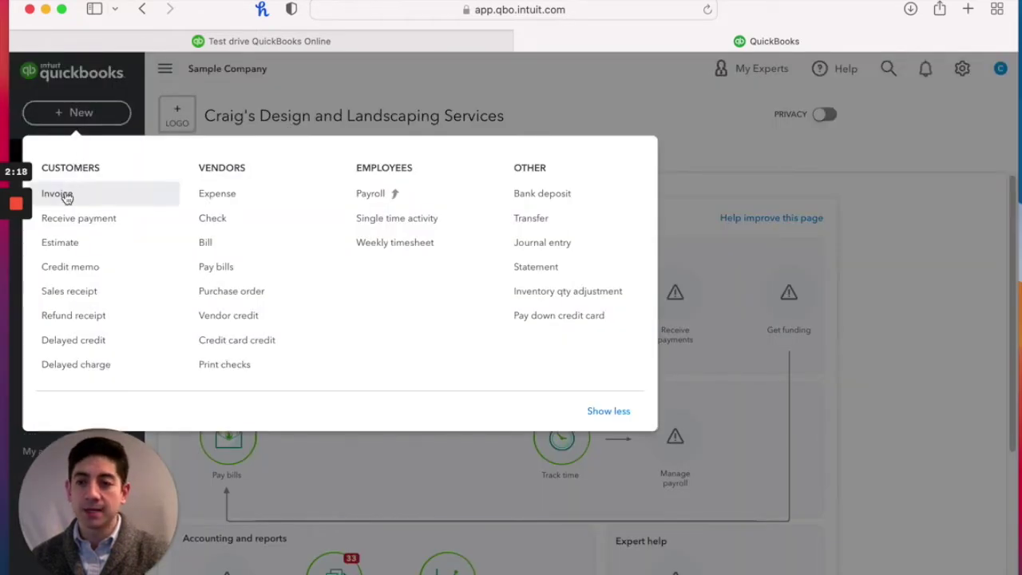
click(142, 89)
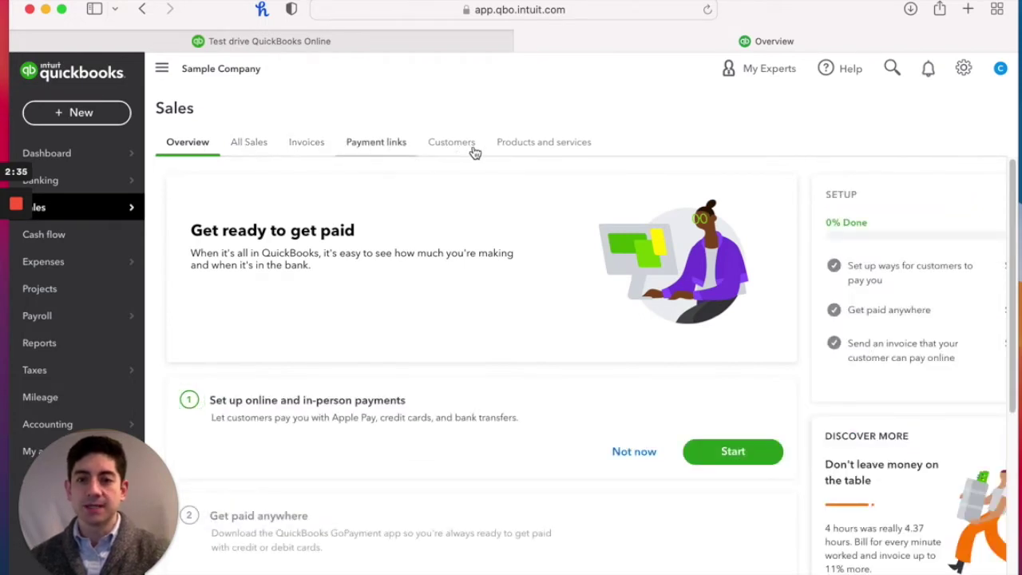
click(299, 144)
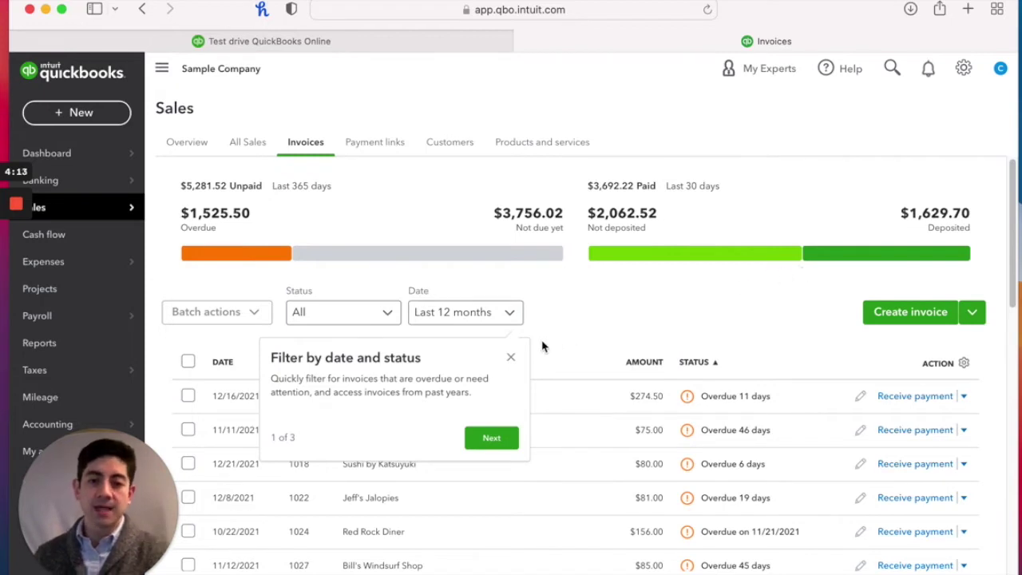
click(585, 351)
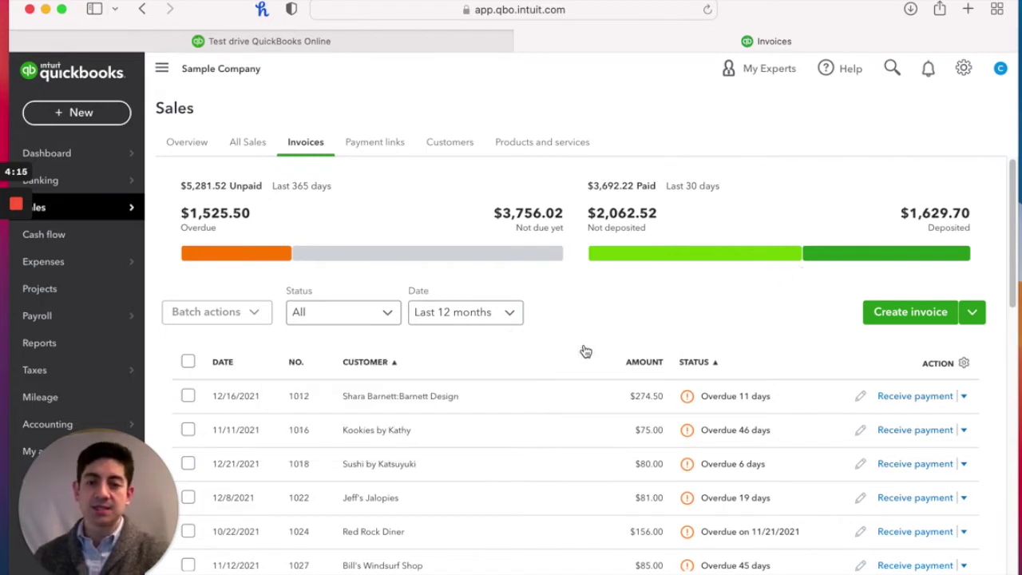
Check the available date filter ranges and look through the payment statuses of all invoices in the list.
click(516, 316)
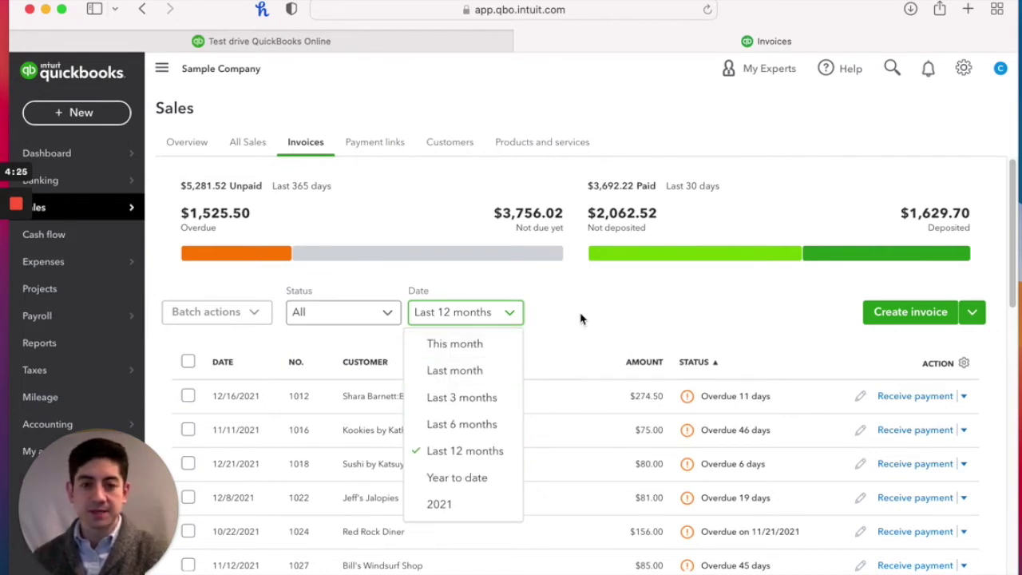
click(560, 332)
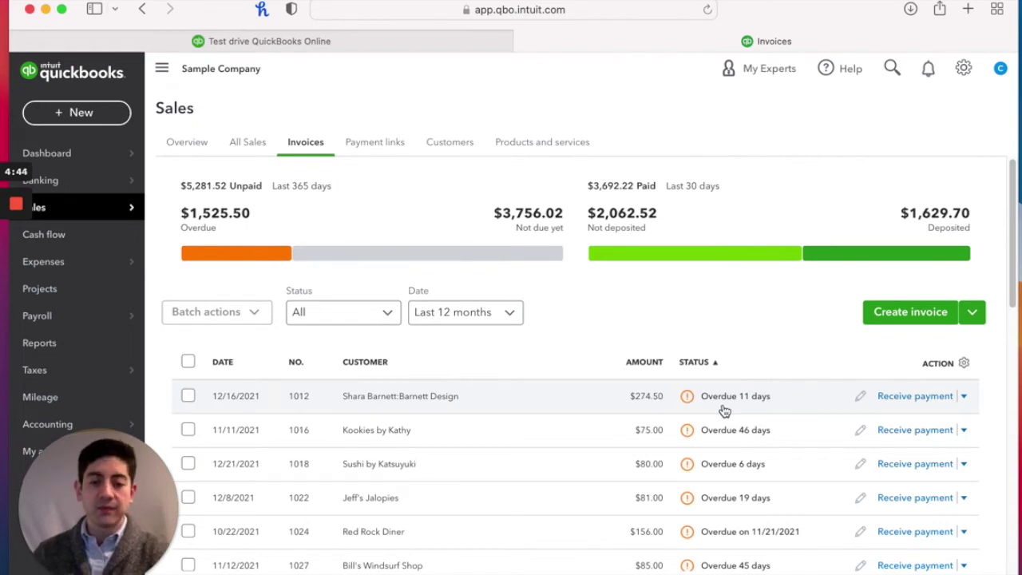
scroll(725, 410, down, 2)
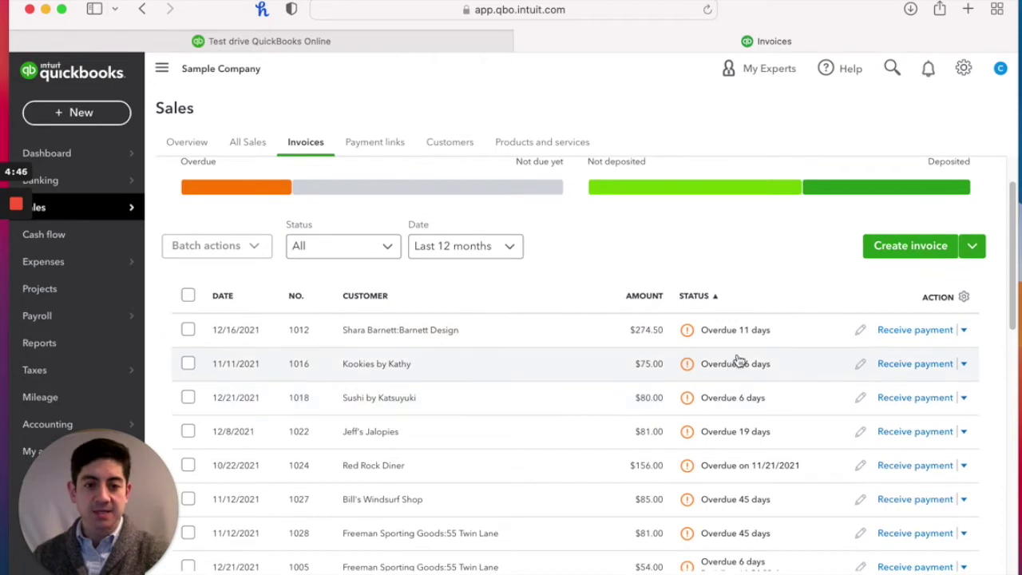
scroll(737, 360, down, 4)
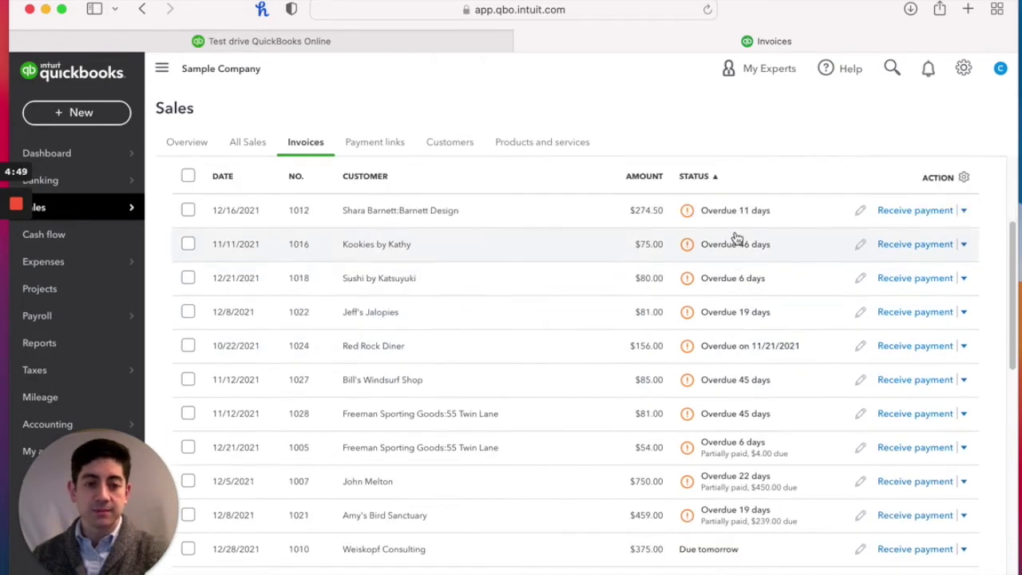
scroll(737, 423, down, 2)
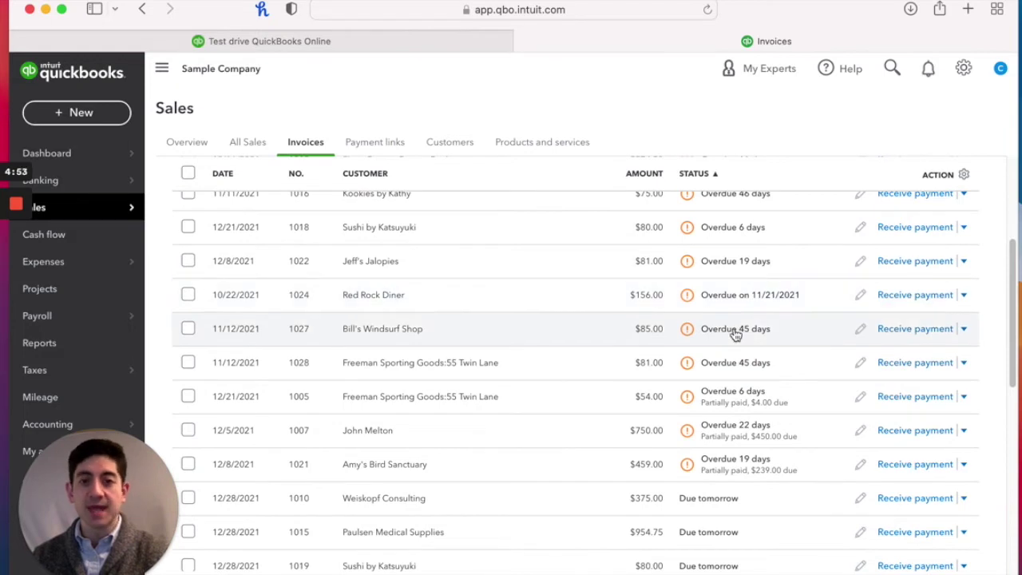
scroll(735, 334, down, 4)
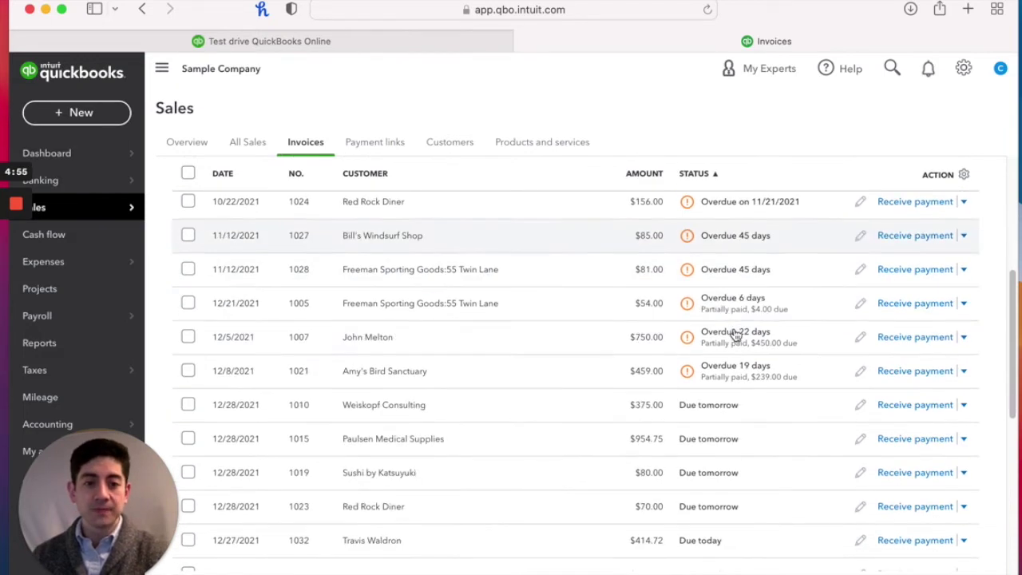
scroll(708, 381, down, 1)
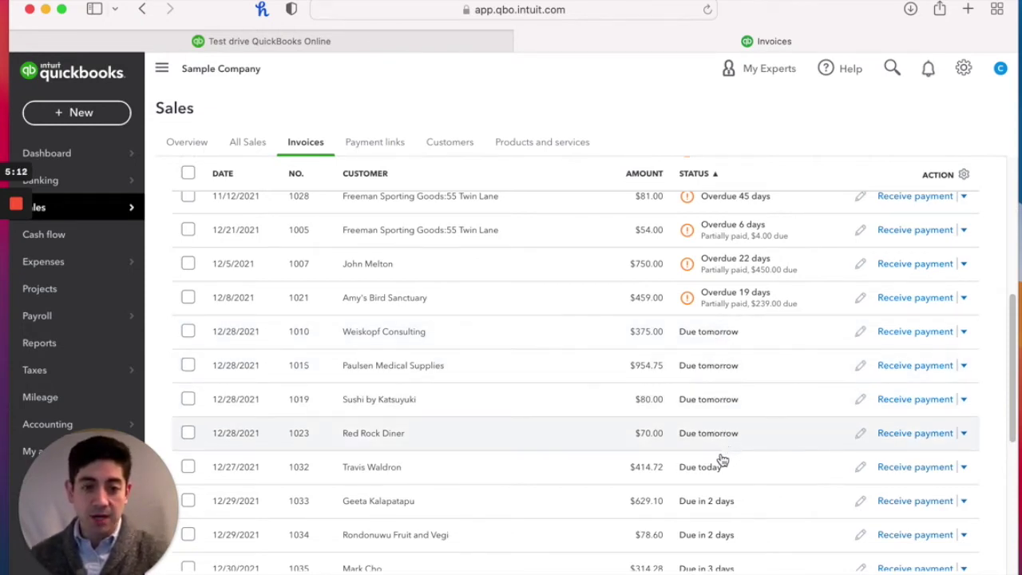
scroll(719, 473, down, 5)
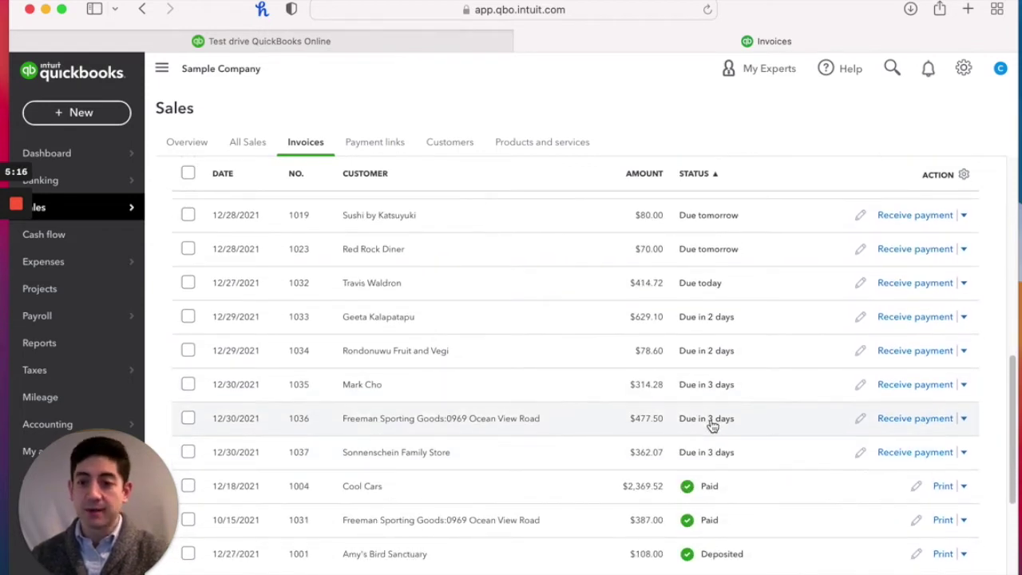
scroll(710, 436, down, 2)
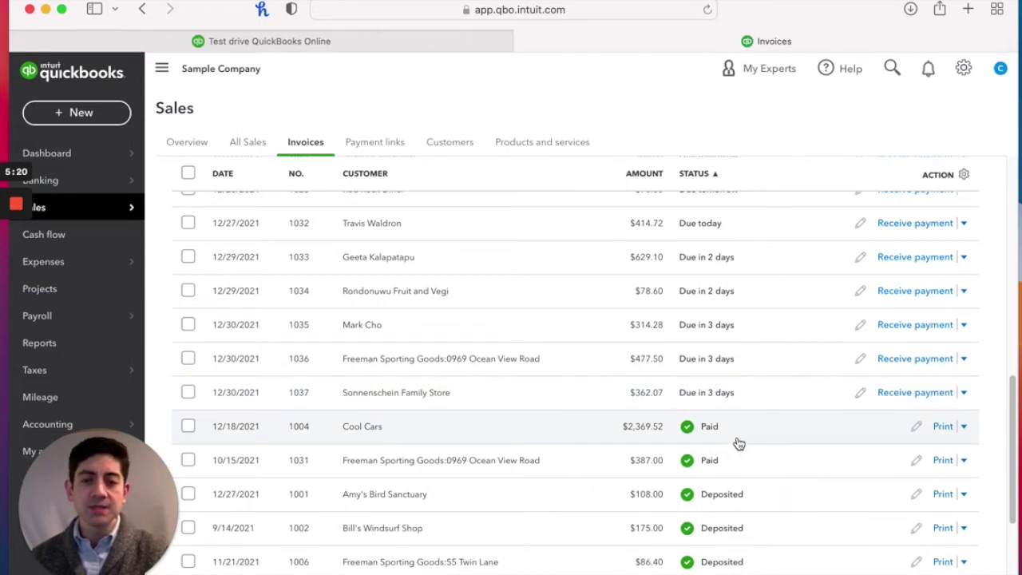
scroll(739, 447, down, 2)
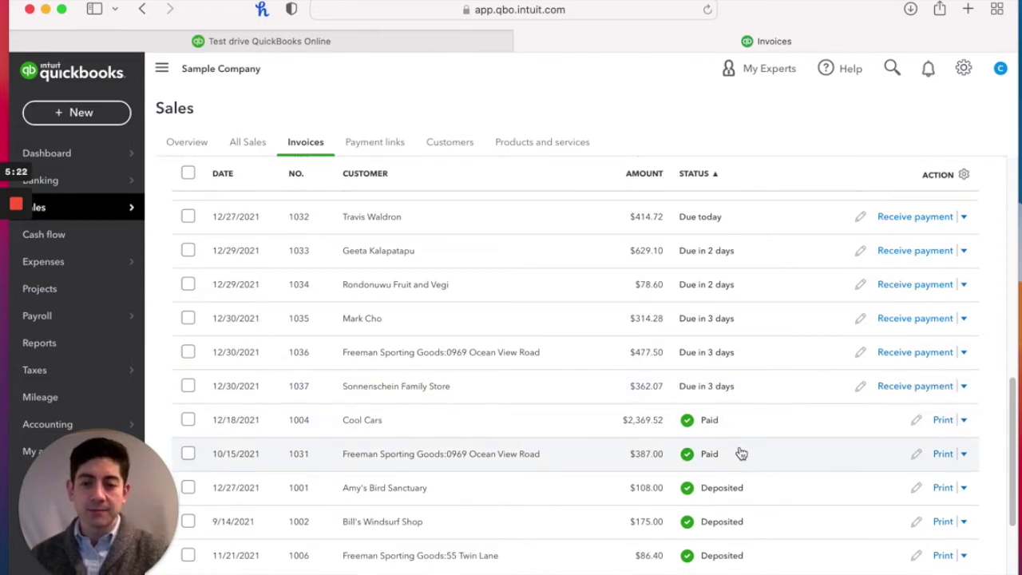
scroll(742, 453, down, 3)
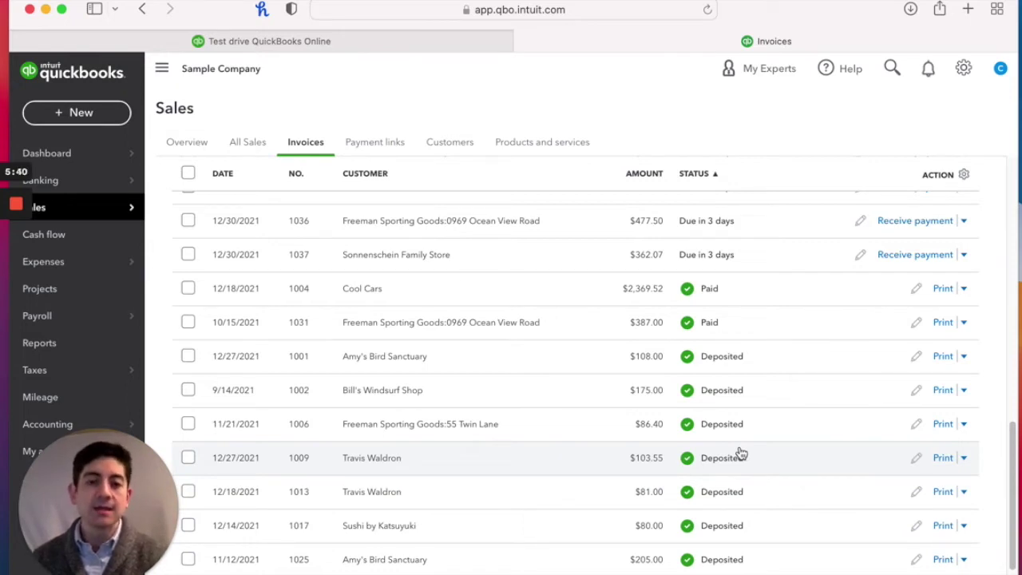
scroll(741, 453, down, 4)
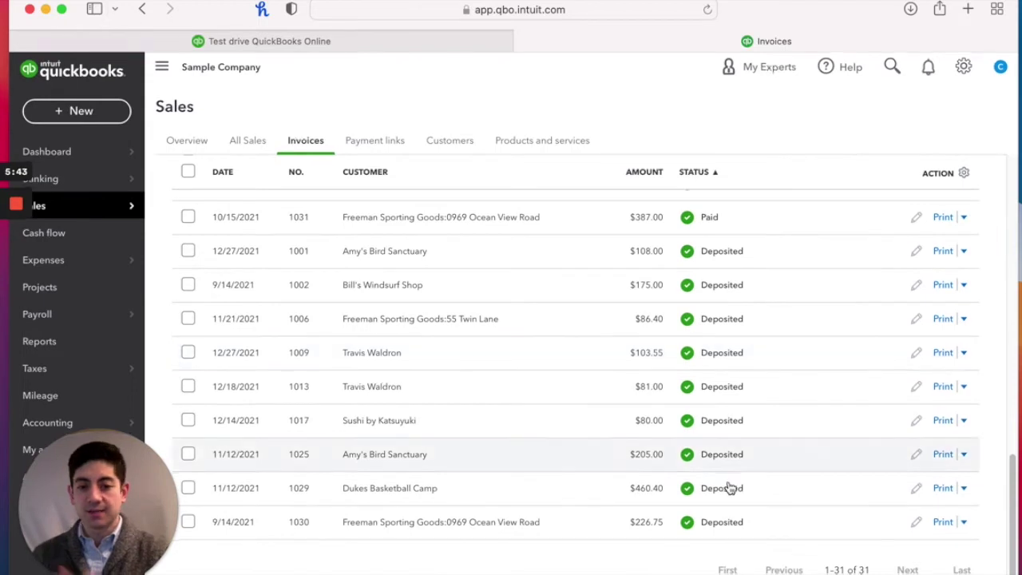
scroll(731, 486, up, 3)
scroll(729, 488, up, 5)
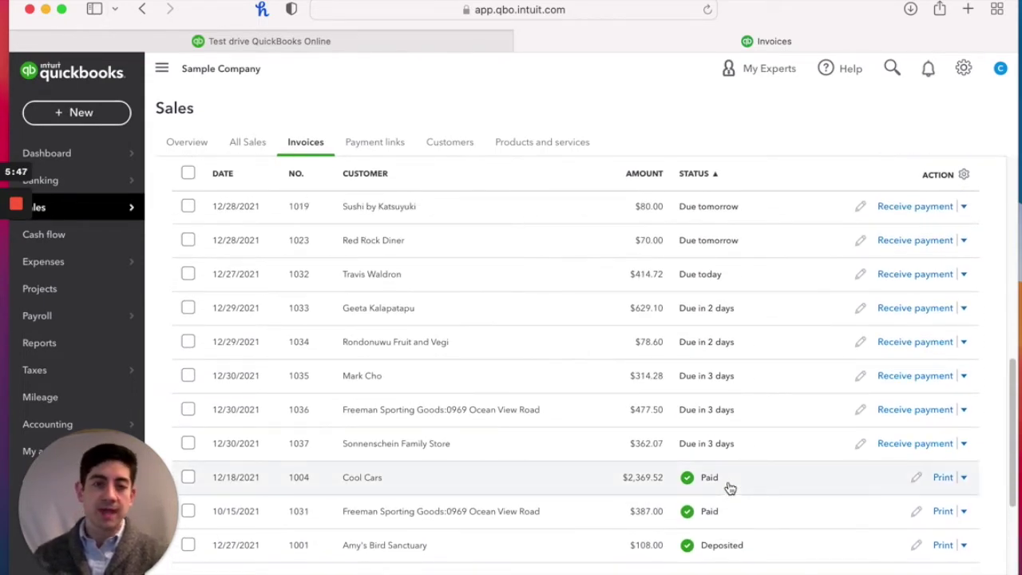
scroll(621, 387, up, 10)
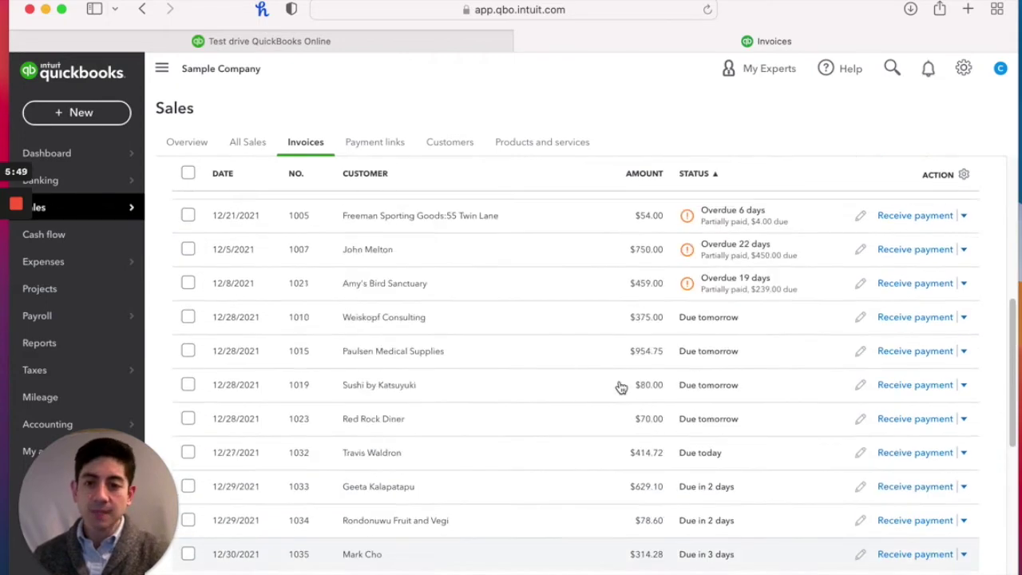
scroll(621, 388, up, 4)
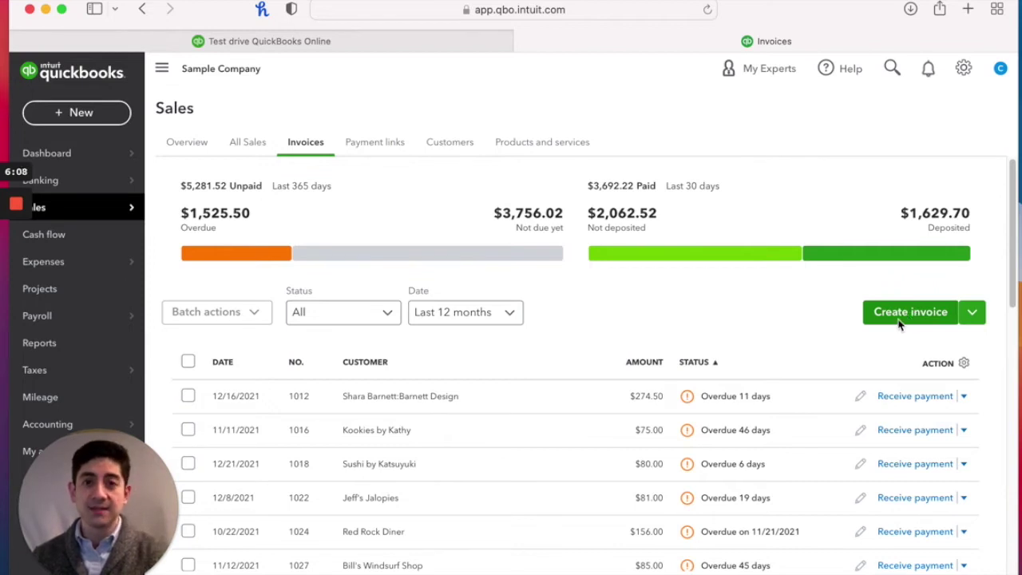
Create a new invoice for the customer Cool Cars.
click(905, 317)
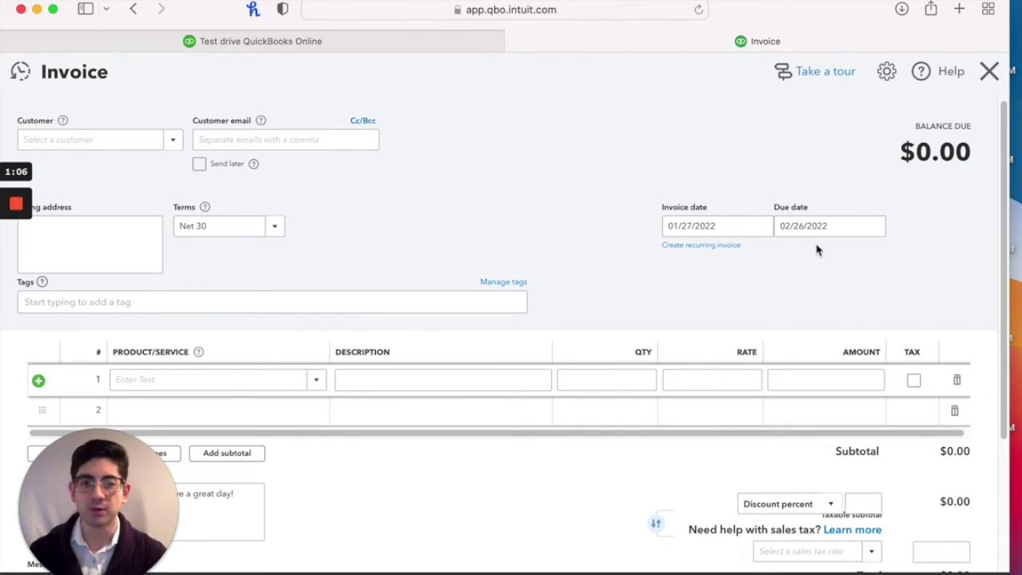
click(174, 142)
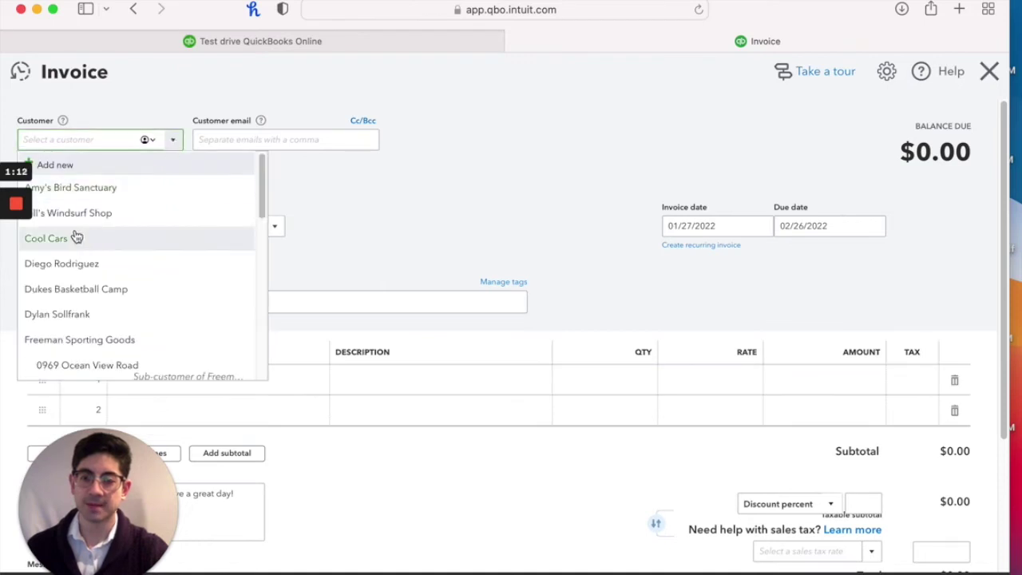
click(202, 232)
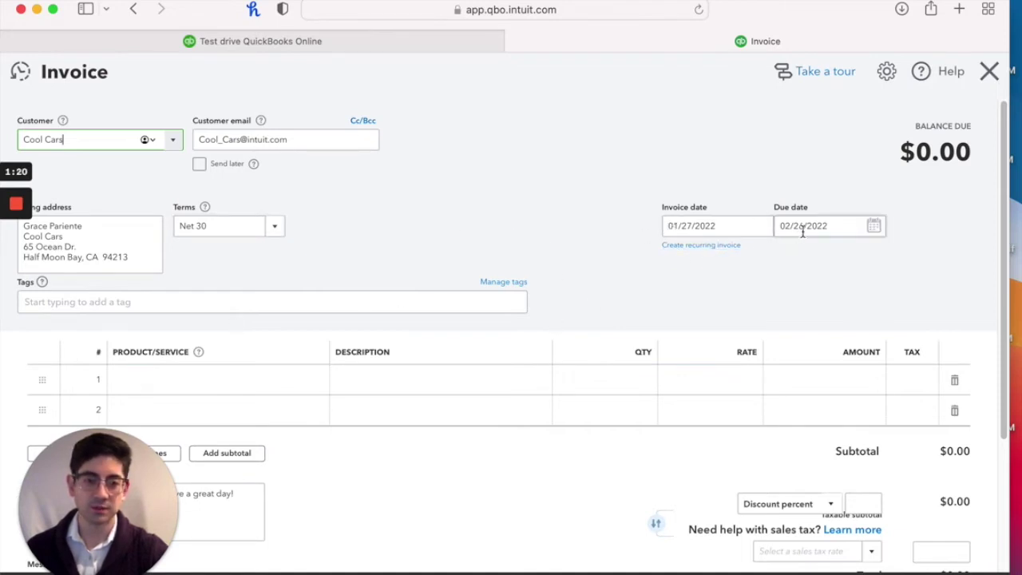
Add a Landscaping:Hours line with quantity 4 and rate 75, check the invoice's totals and save the invoice.
click(198, 380)
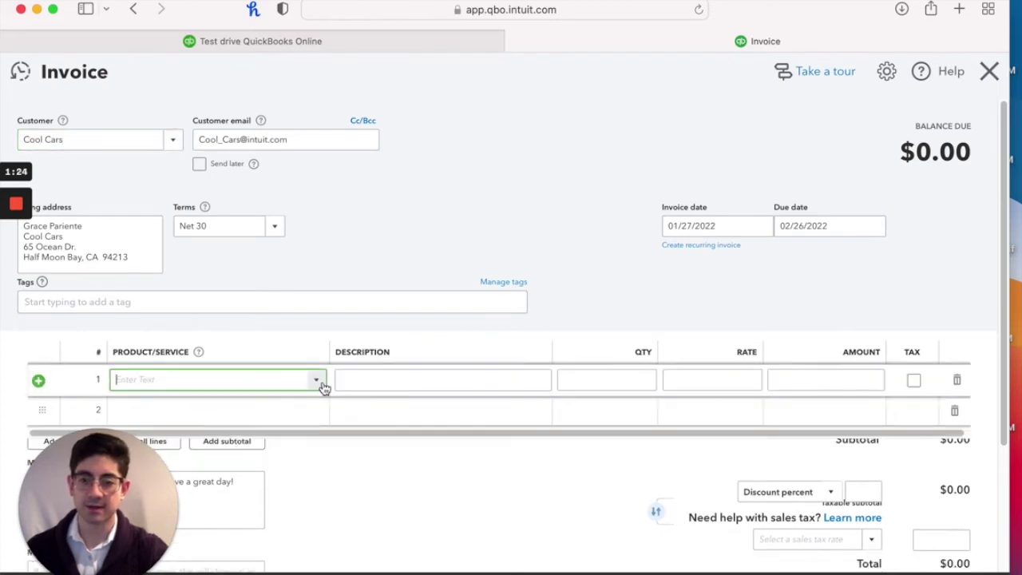
click(318, 381)
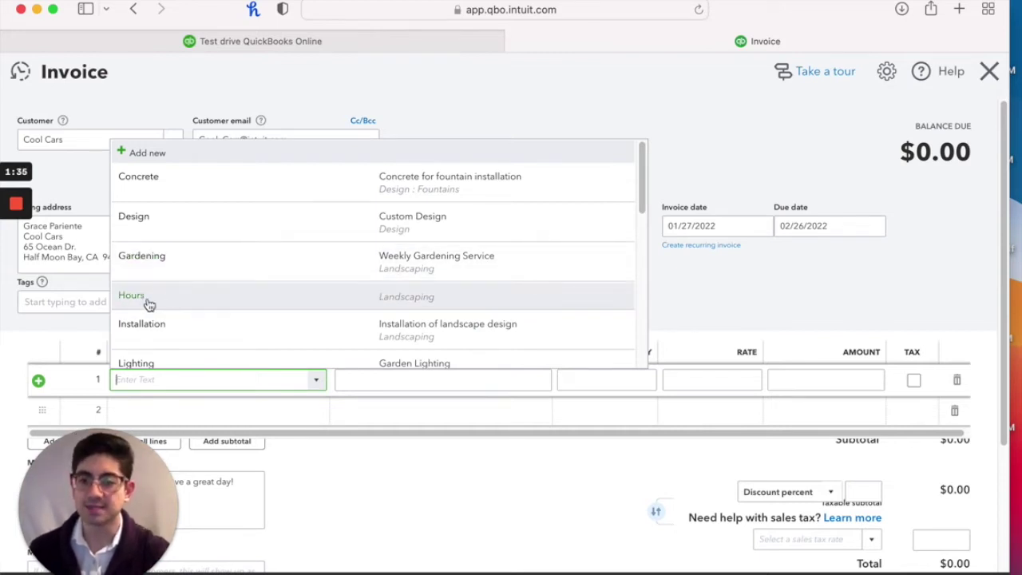
click(149, 304)
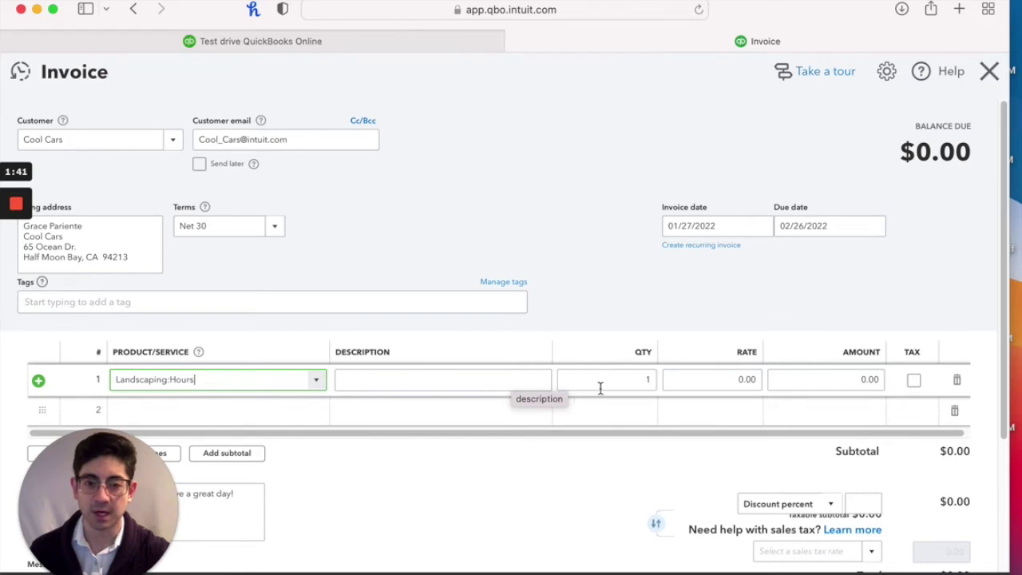
click(638, 379)
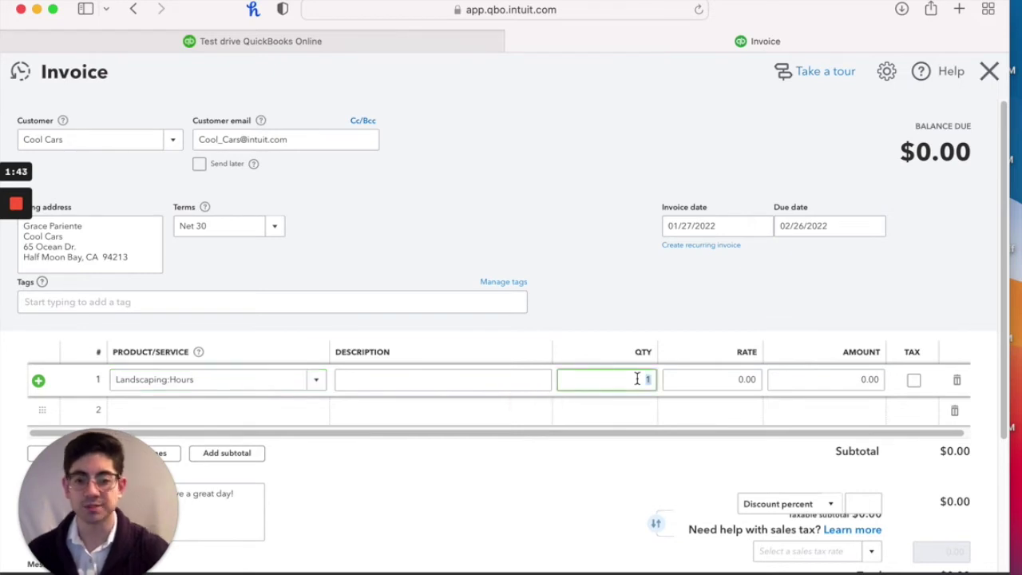
text(4)
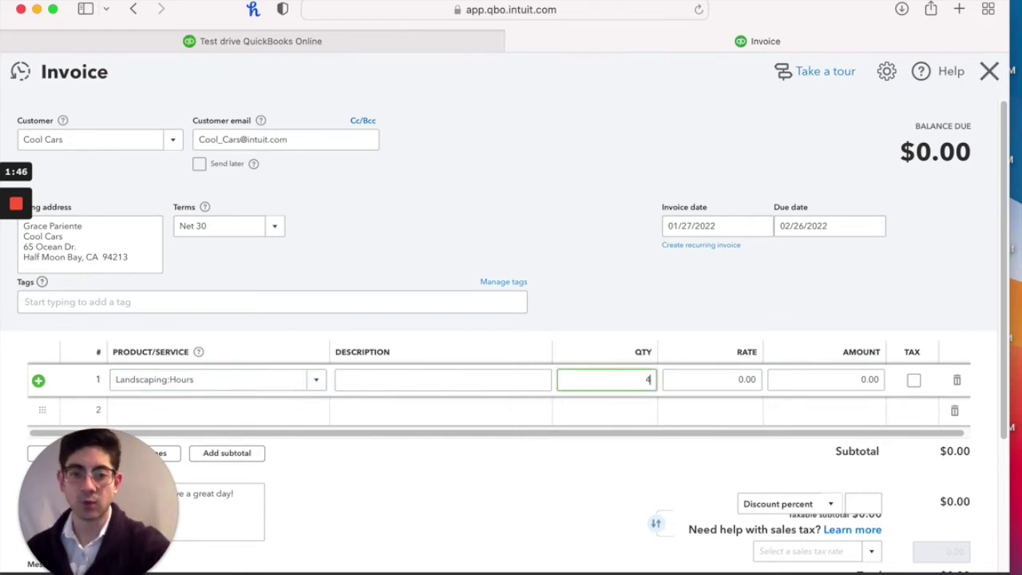
click(722, 382)
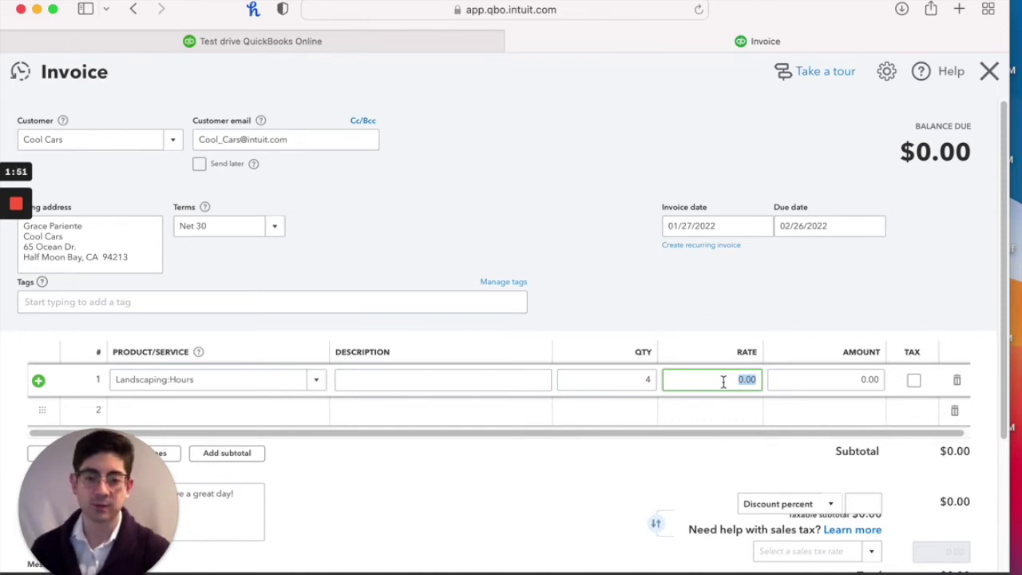
text(75)
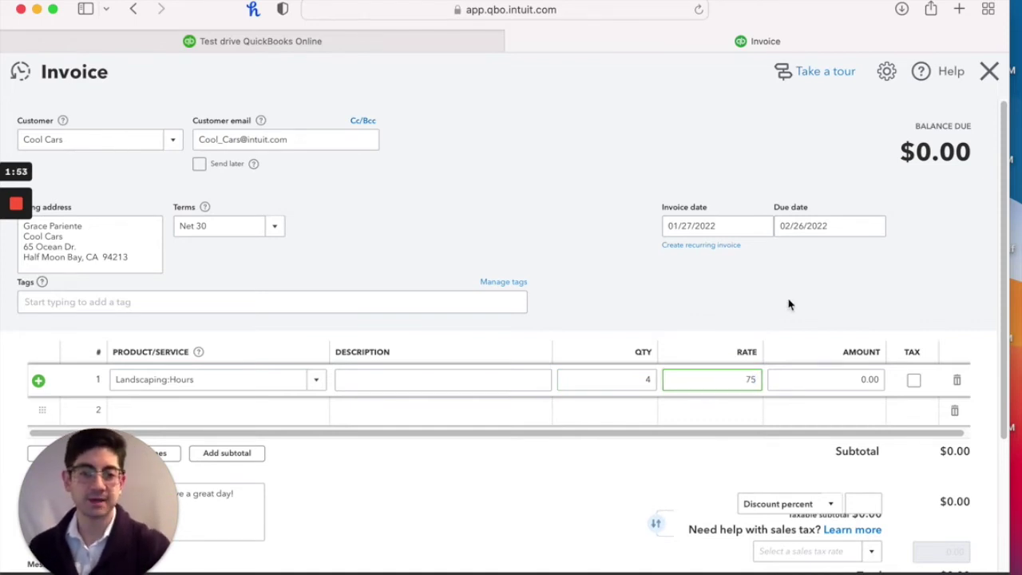
click(788, 304)
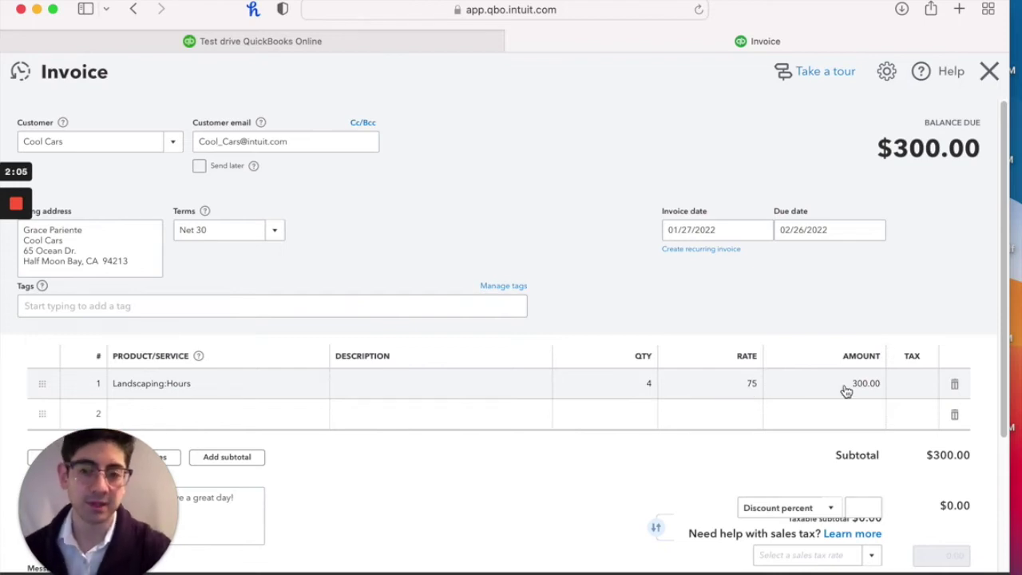
scroll(859, 400, down, 2)
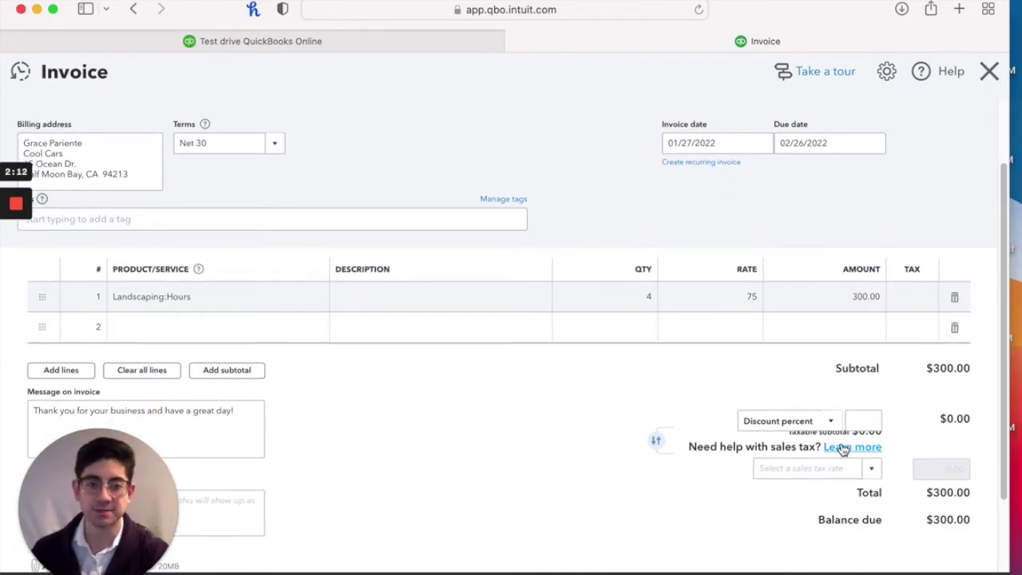
scroll(843, 451, up, 2)
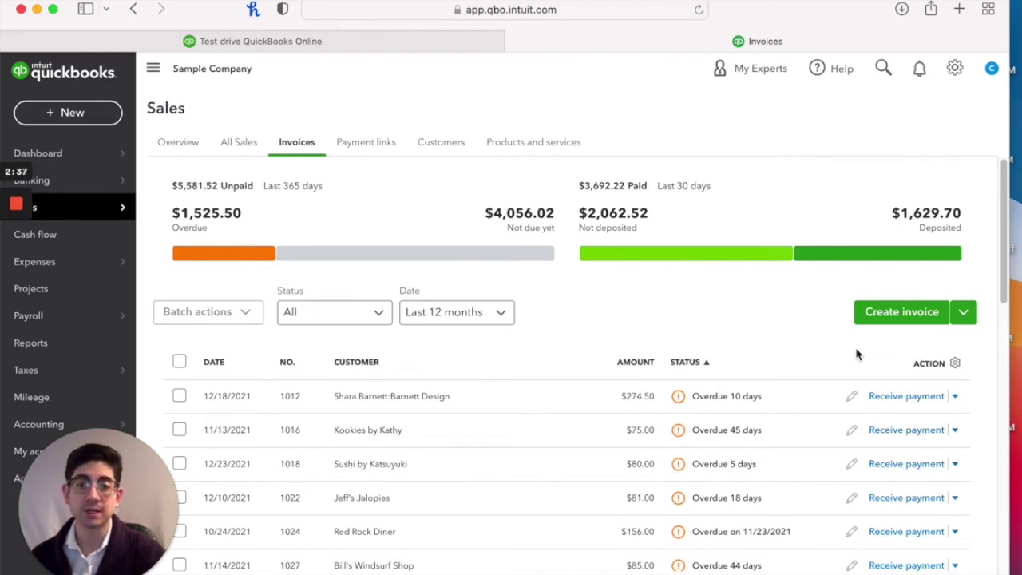
Find the unpaid Cool Cars invoice dated 1/27/2022 in the invoice list and start receiving a payment for it.
scroll(588, 290, down, 2)
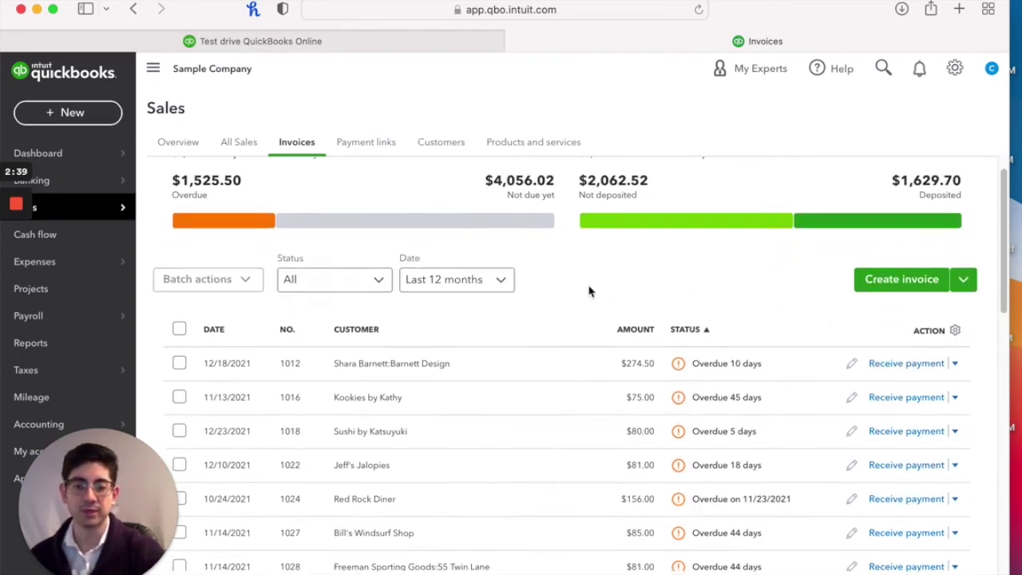
scroll(588, 290, down, 8)
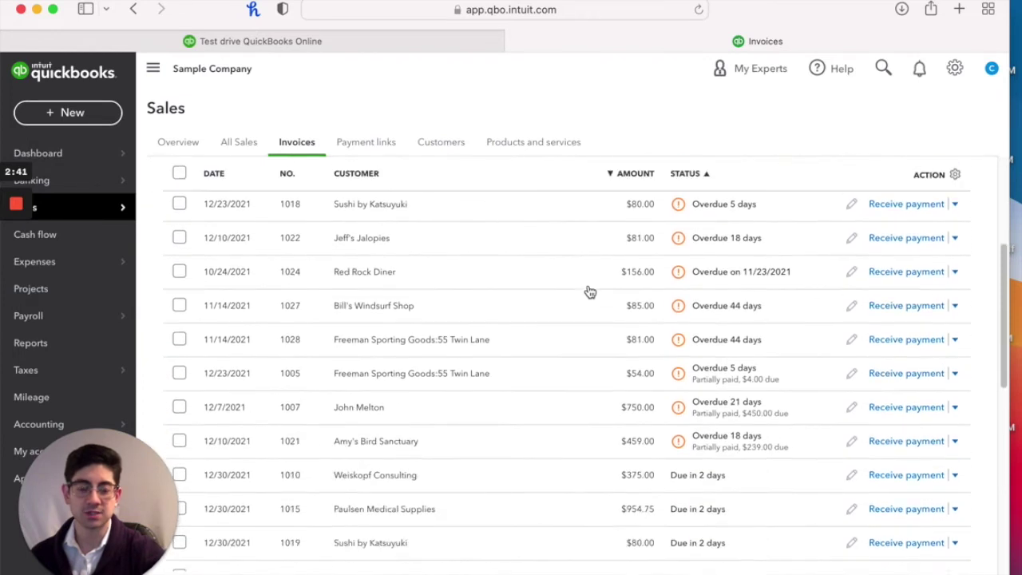
scroll(588, 291, down, 6)
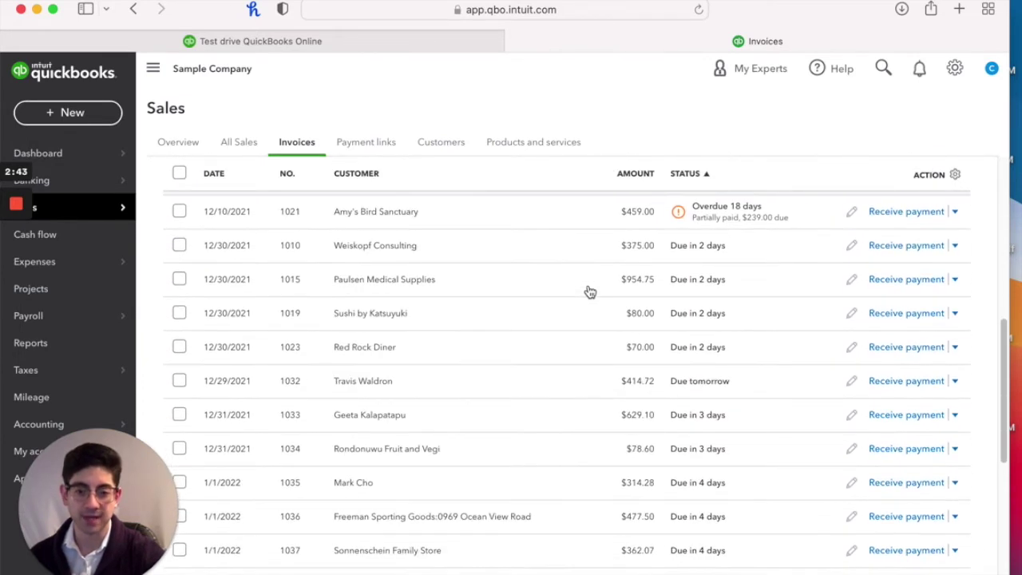
scroll(588, 291, down, 2)
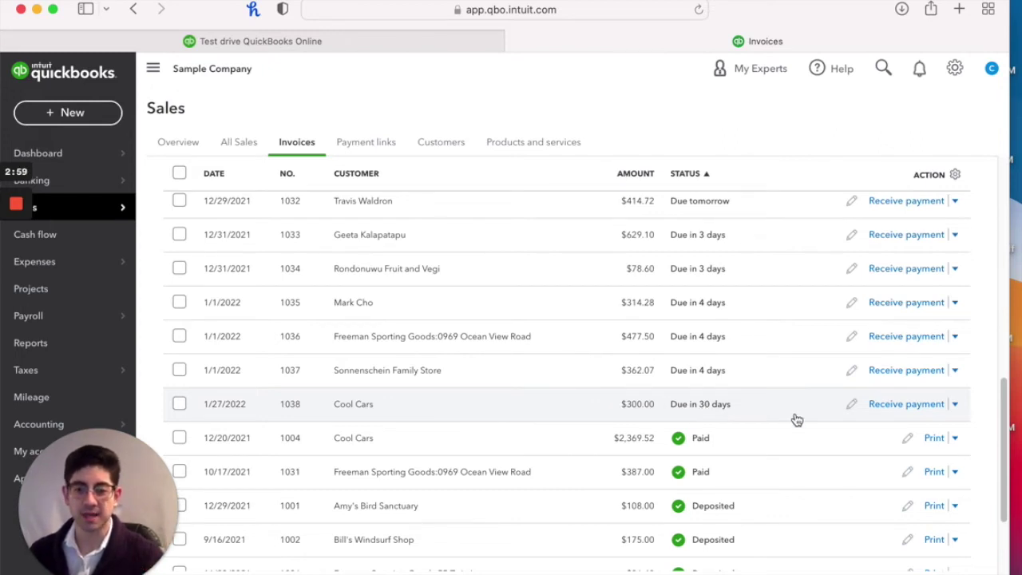
click(908, 404)
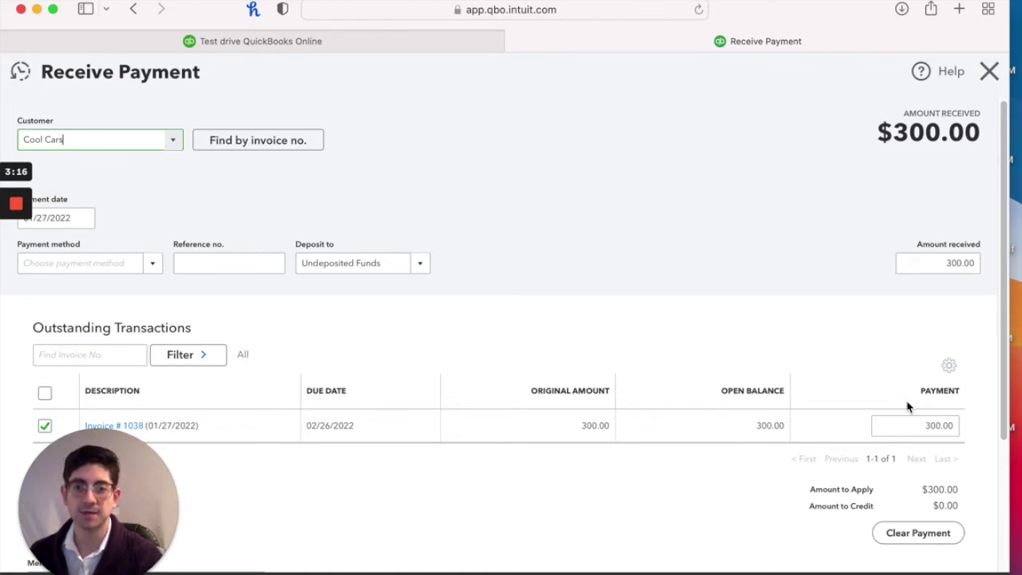
Set the payment method to Check, the reference number to 6100 and the deposit account to Undeposited Funds, and save and close the payment.
click(152, 265)
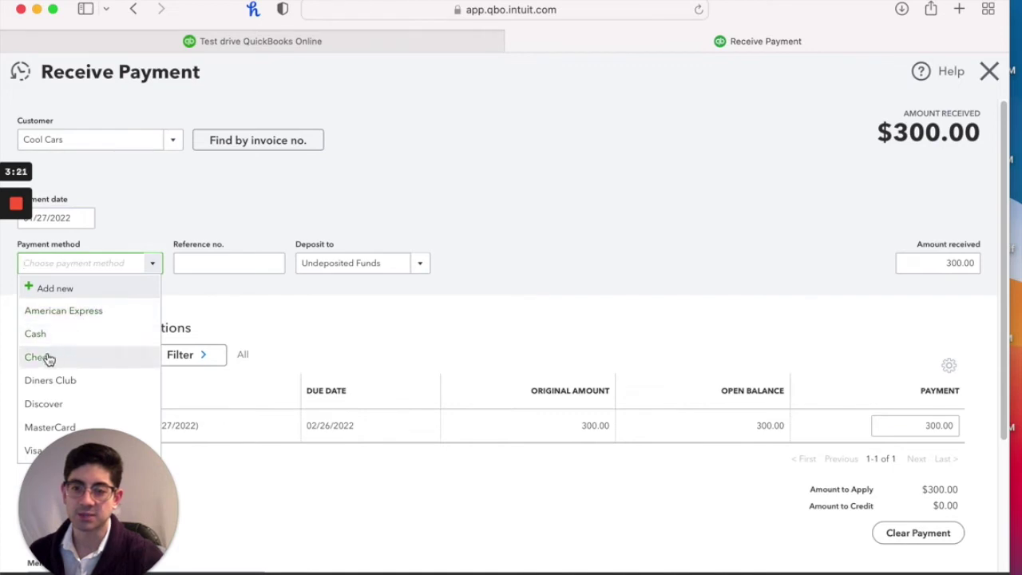
click(48, 357)
click(231, 266)
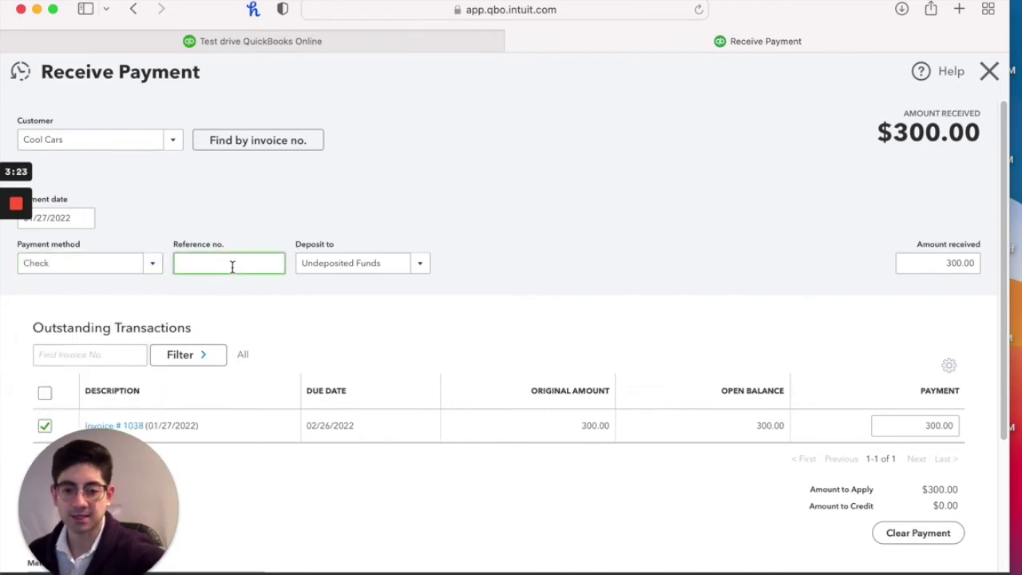
text(6100)
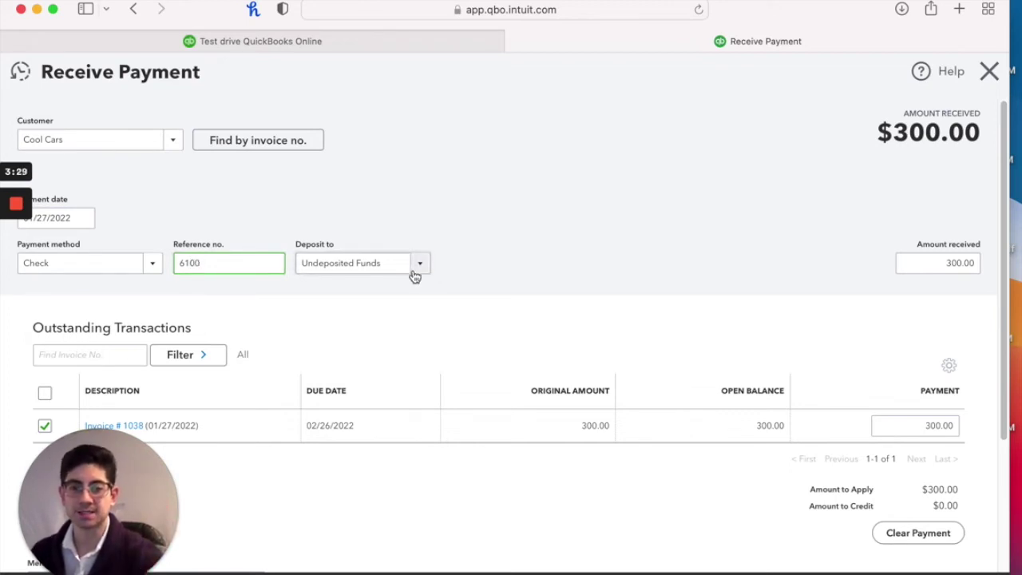
click(422, 266)
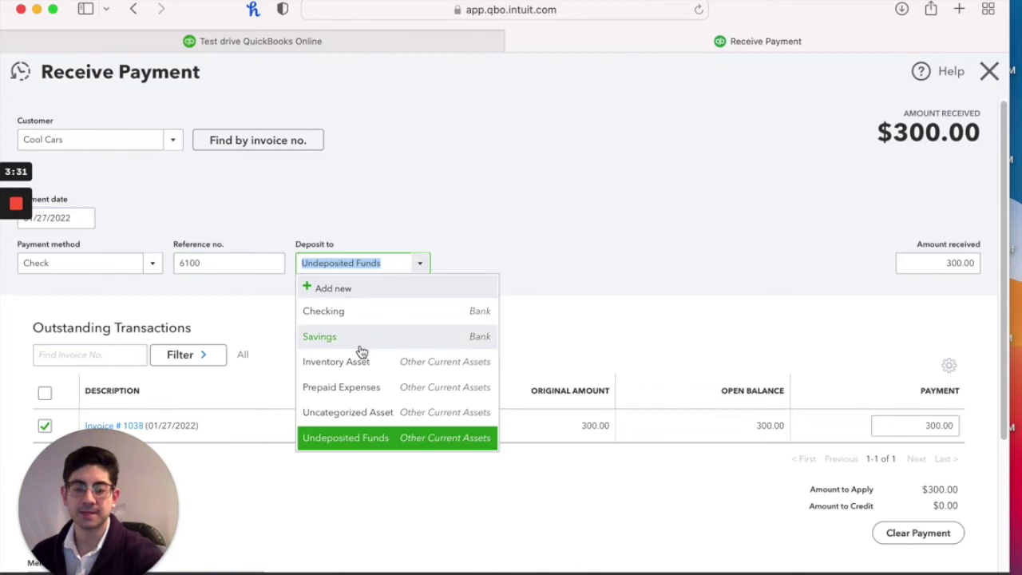
click(353, 439)
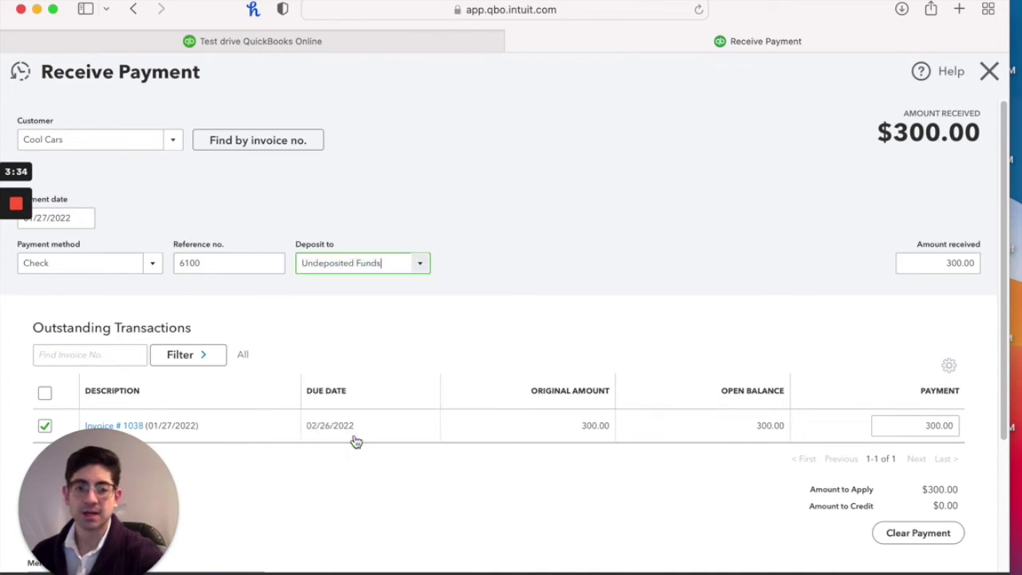
click(463, 238)
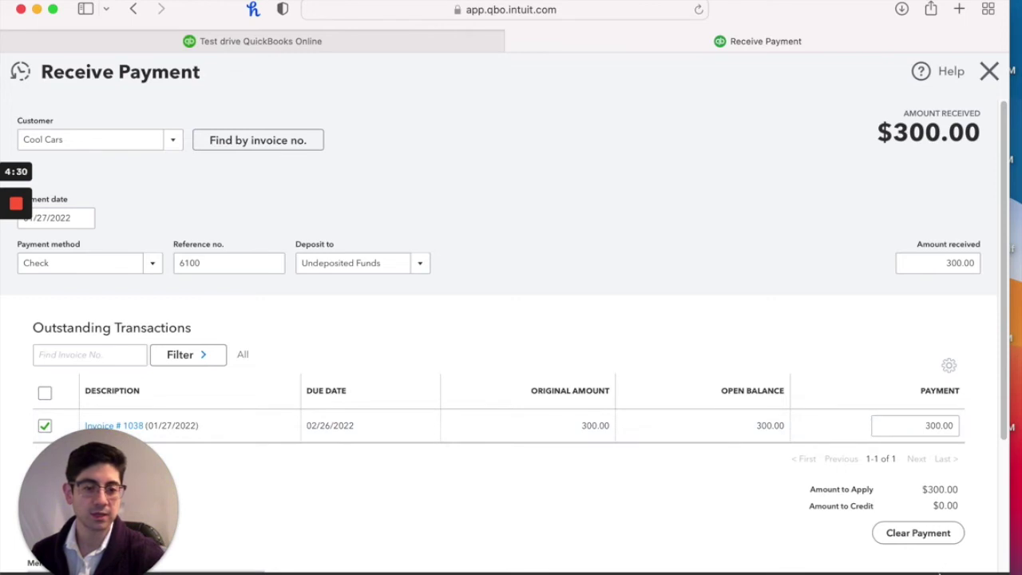
click(987, 572)
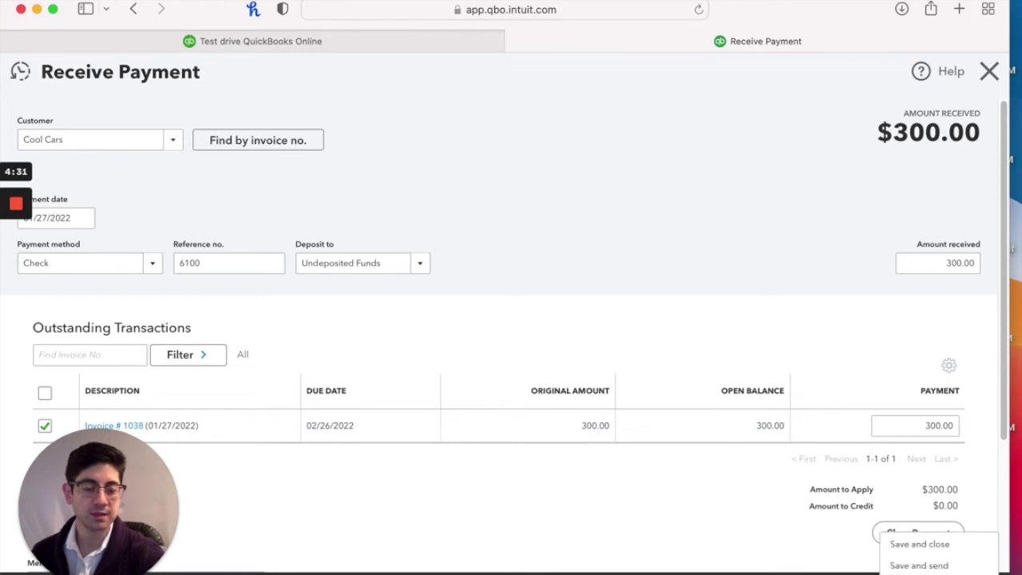
click(918, 545)
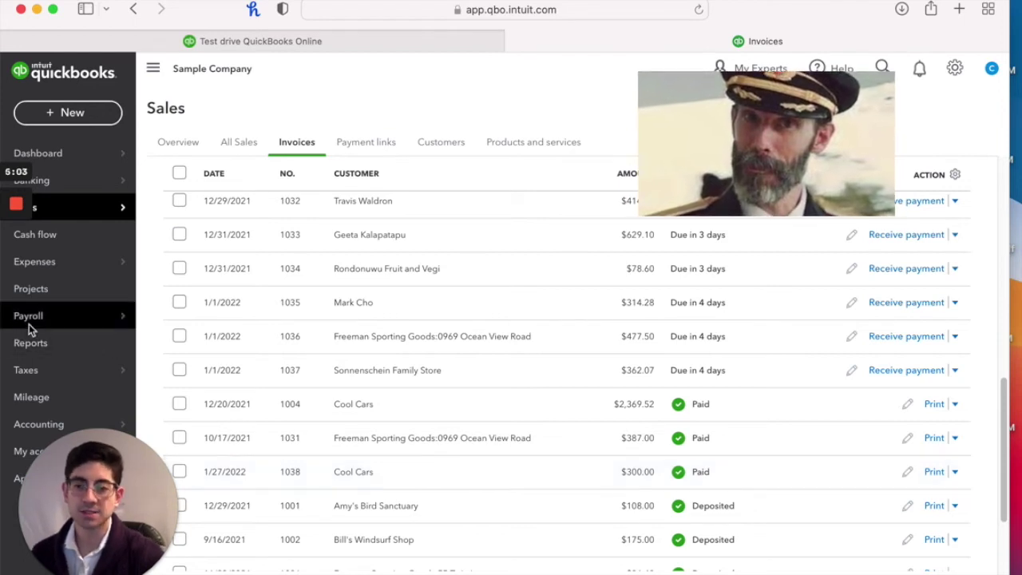
Open the Balance Sheet from the favorite reports and check its title and as-of date.
mouse_move(32, 318)
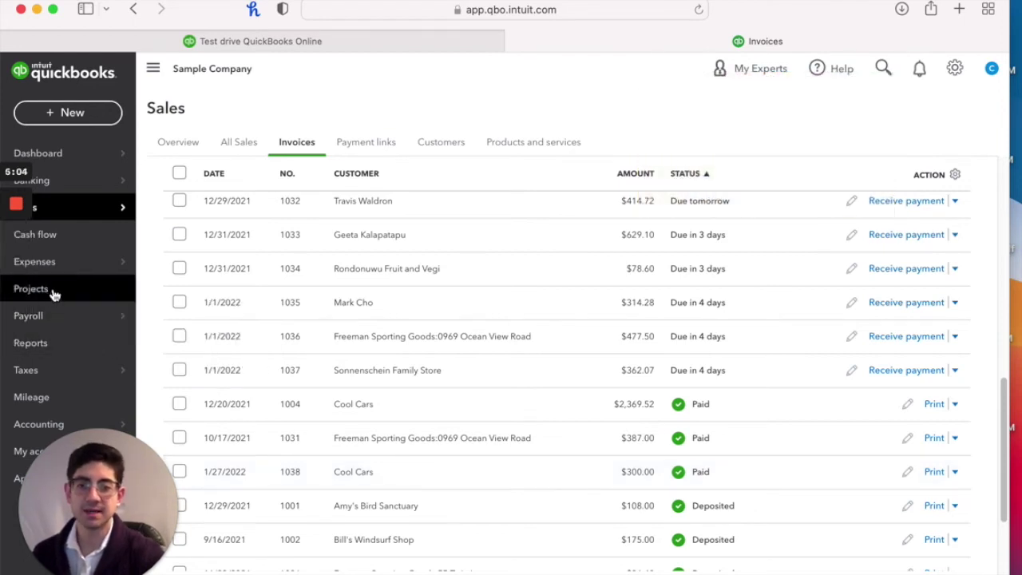
click(40, 345)
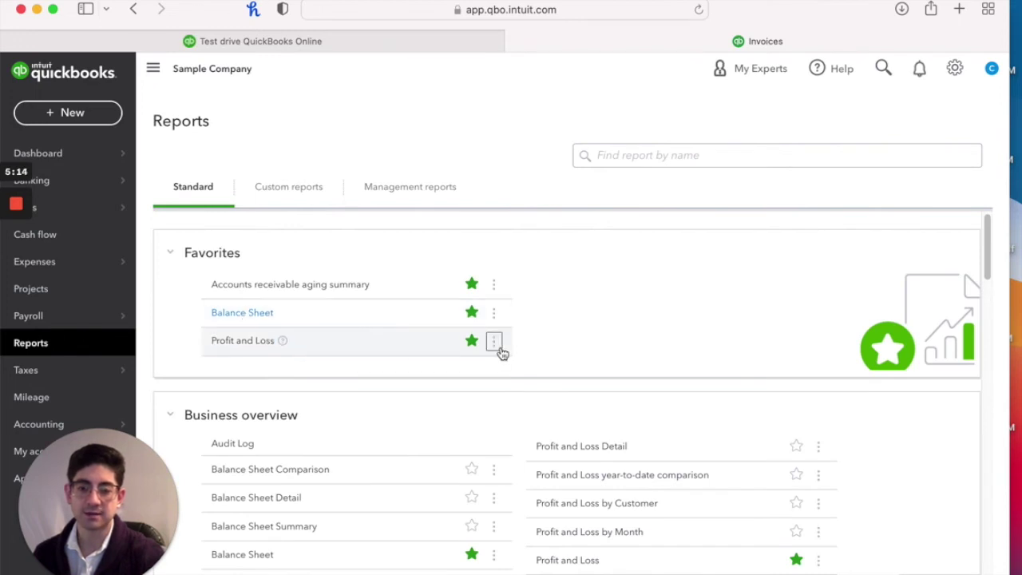
scroll(503, 351, down, 4)
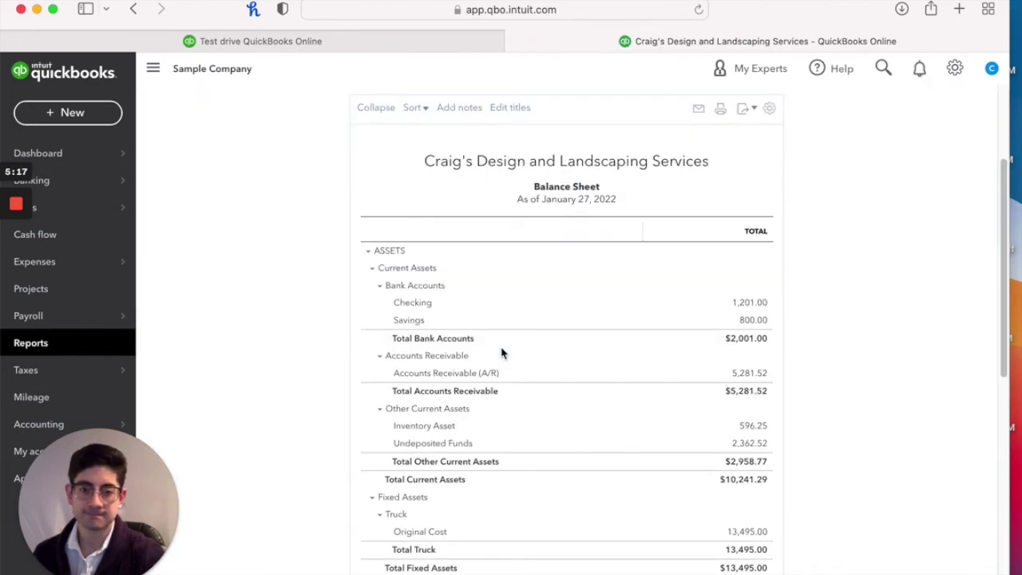
drag(516, 187, 627, 209)
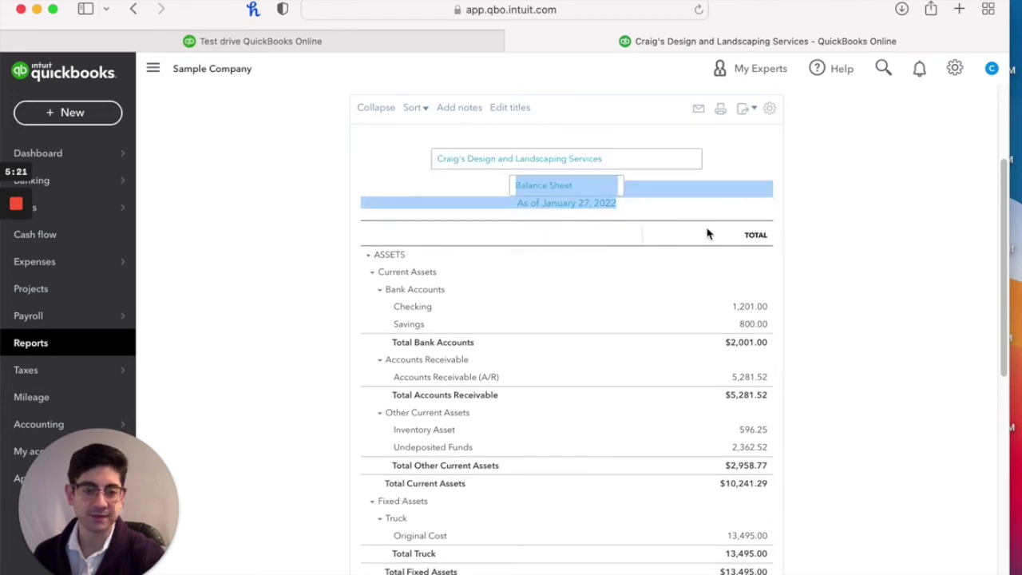
click(830, 300)
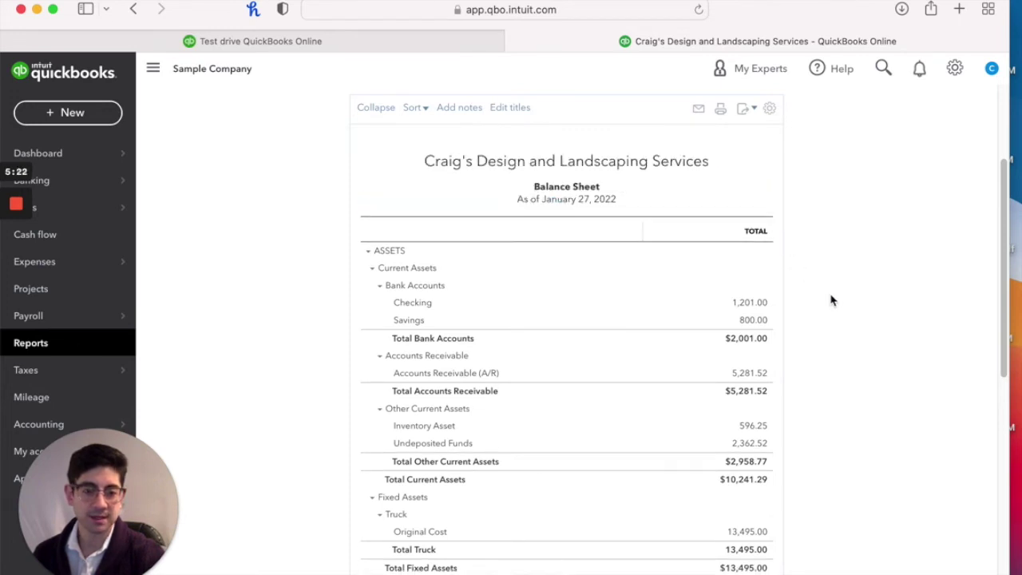
Open the transactions behind the Undeposited Funds total and check the amount and balance of the Cool Cars payment with number 6100.
click(748, 444)
scroll(746, 450, down, 2)
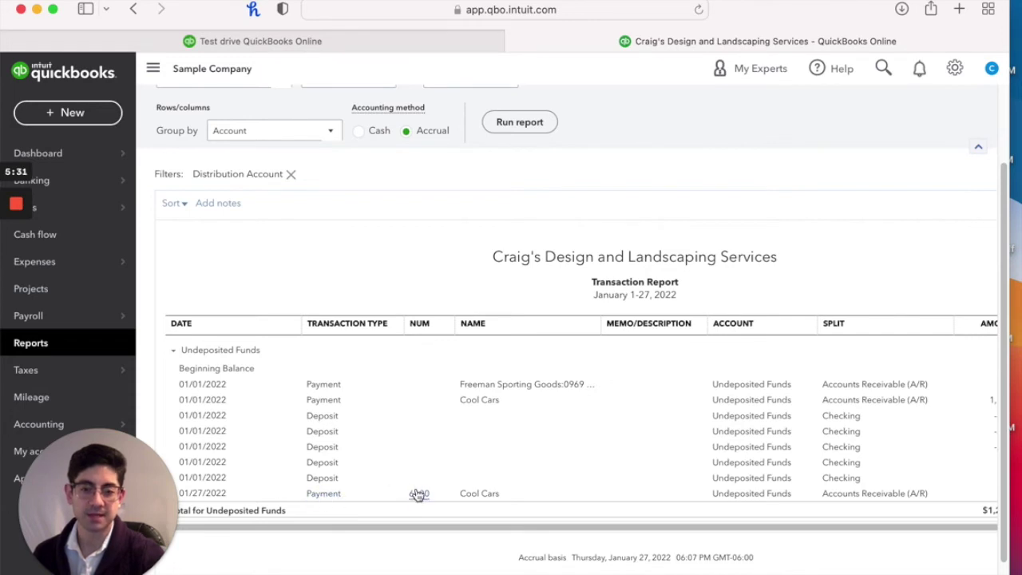
scroll(664, 495, right, 3)
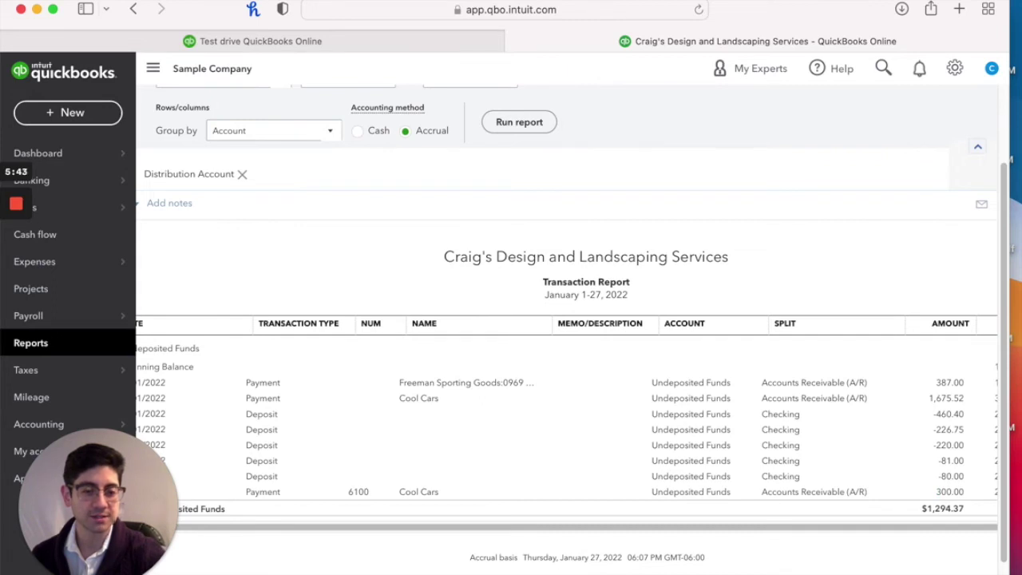
scroll(885, 491, right, 3)
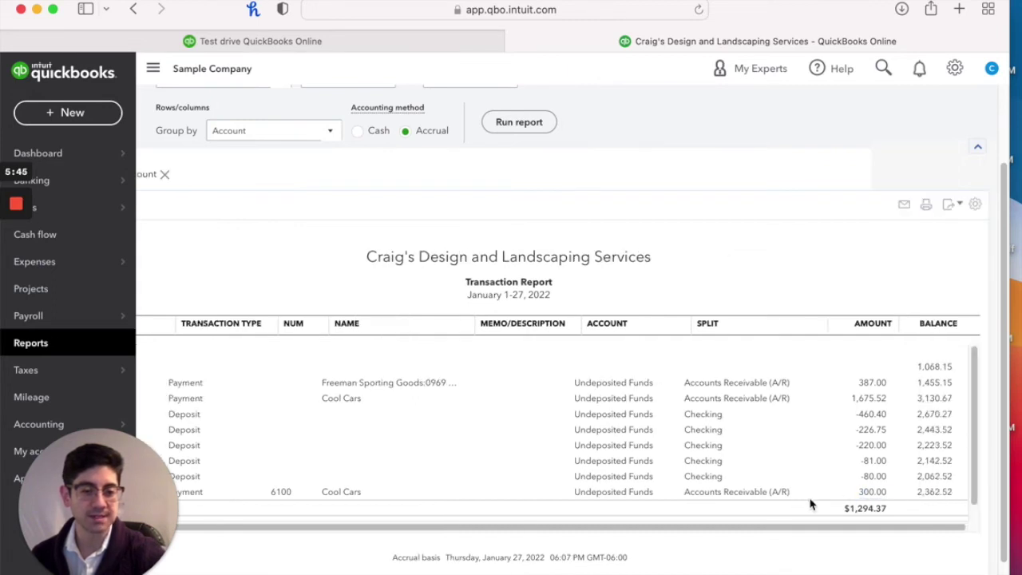
scroll(611, 482, left, 5)
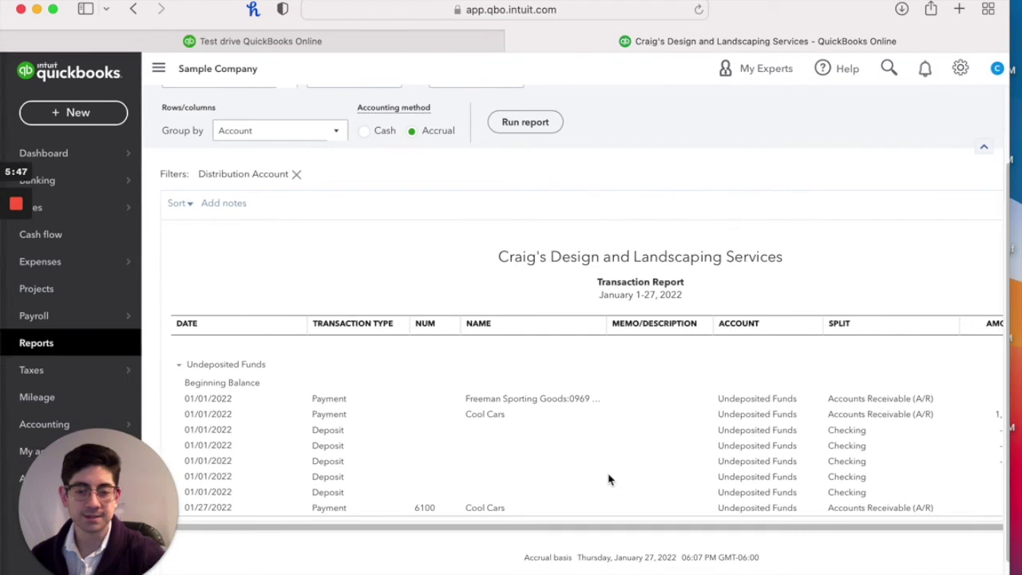
Open the Checking account's bank transactions and look through the entries for review and their suggested matches.
mouse_move(59, 187)
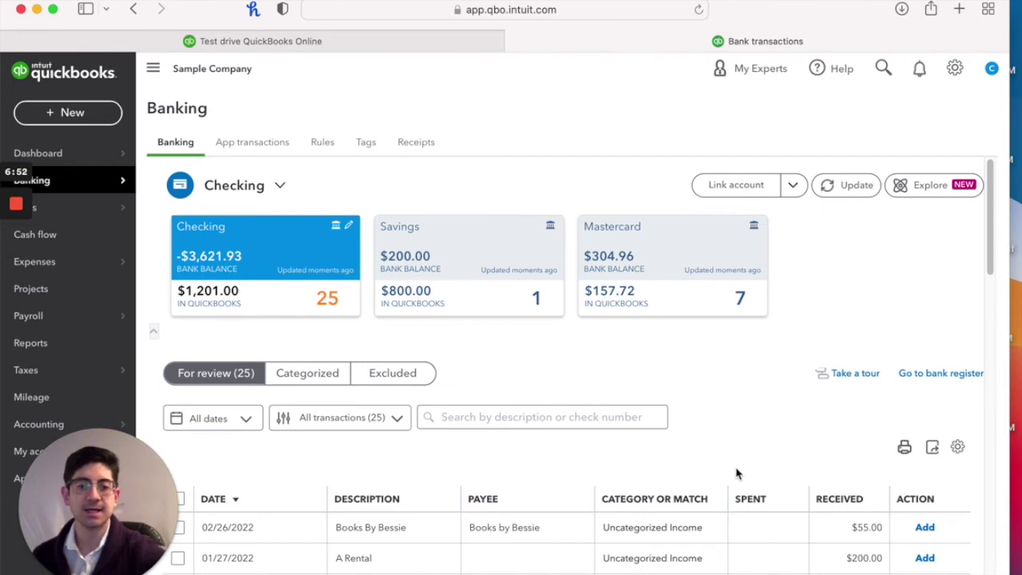
scroll(743, 473, down, 3)
scroll(749, 471, down, 1)
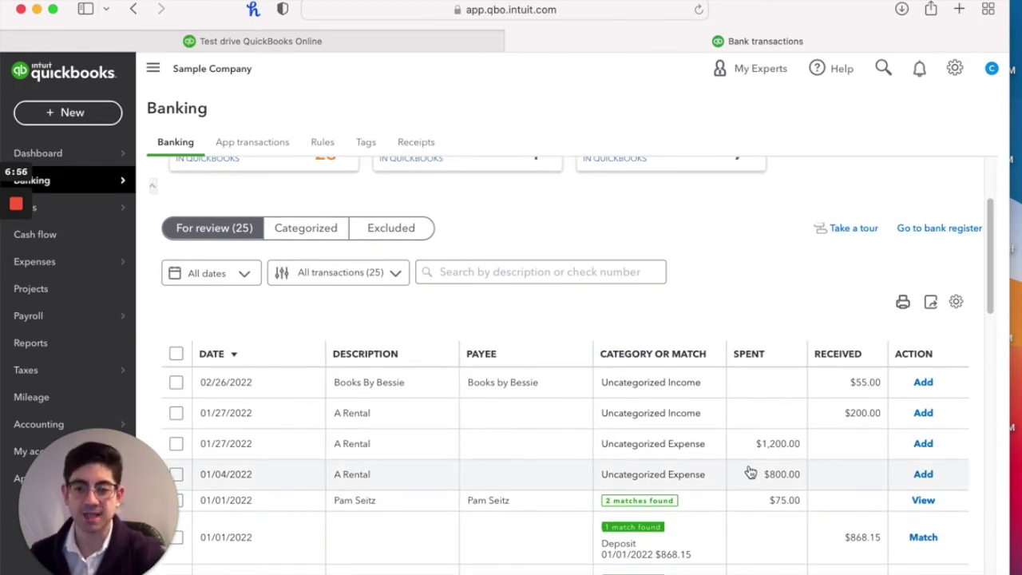
scroll(751, 472, down, 4)
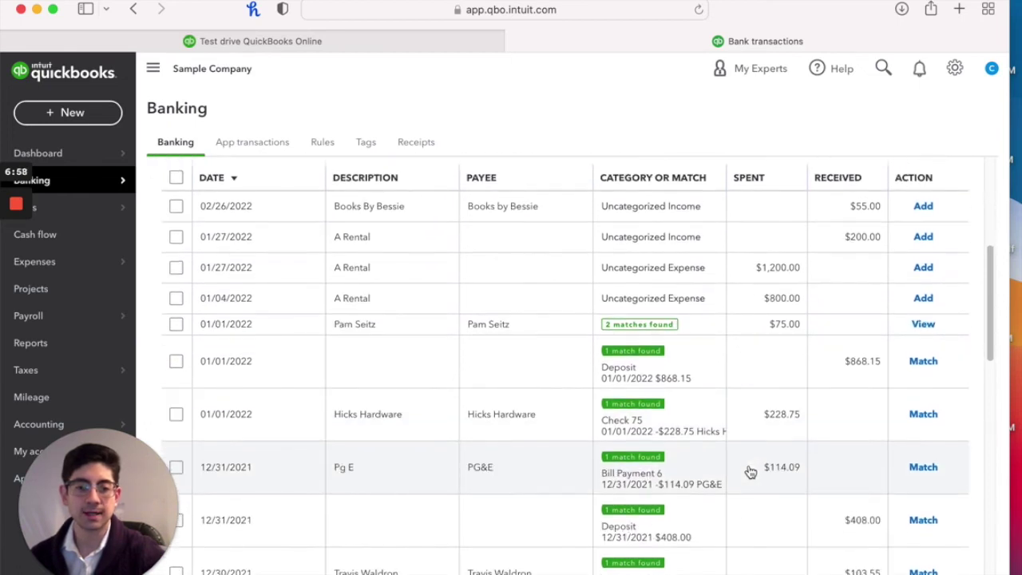
scroll(751, 472, down, 2)
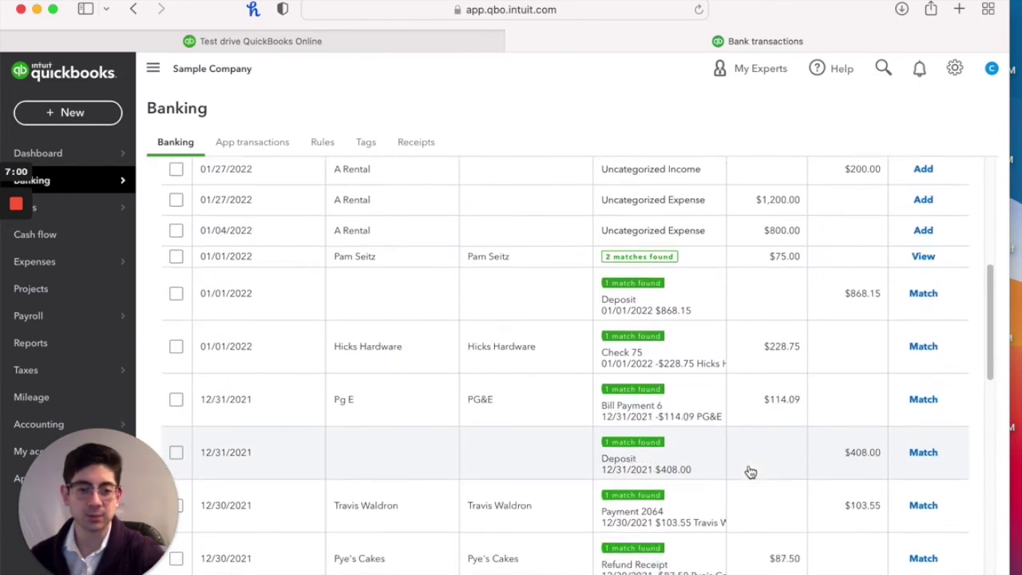